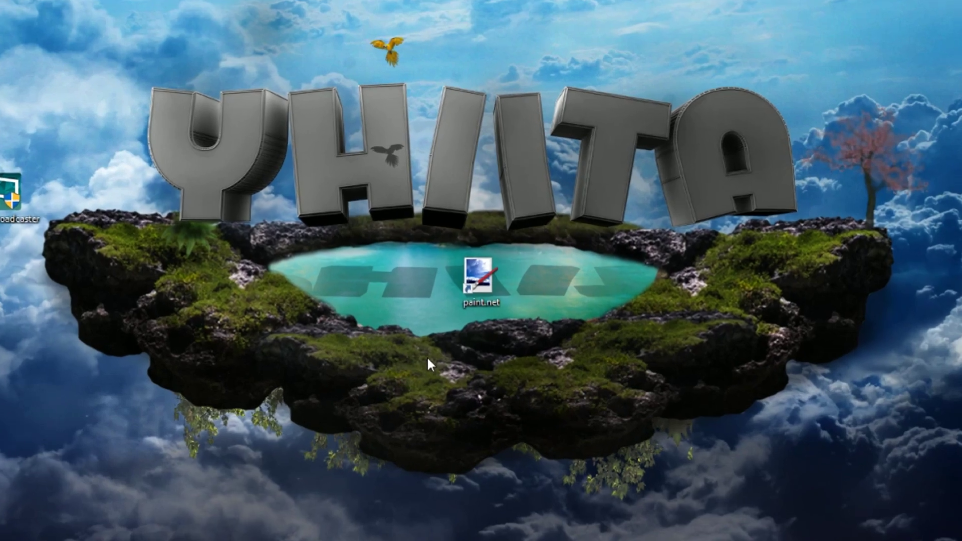
Search Google in Chrome for 'paint.net download'.
mouse_move(441, 338)
left_mouse_down()
mouse_move(582, 221)
mouse_move(565, 211)
left_mouse_up()
left_click_drag(817, 23, 806, 163)
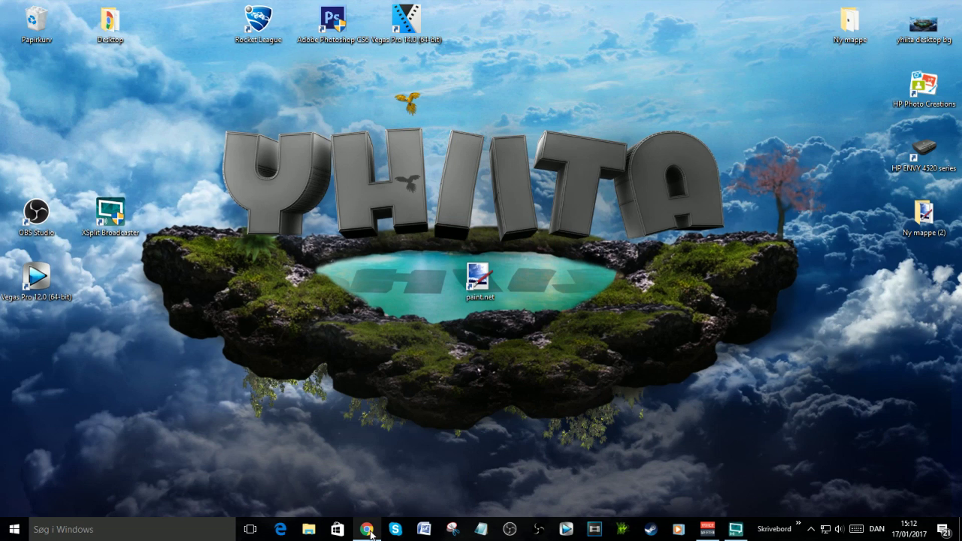
left_click(371, 535)
type("pai")
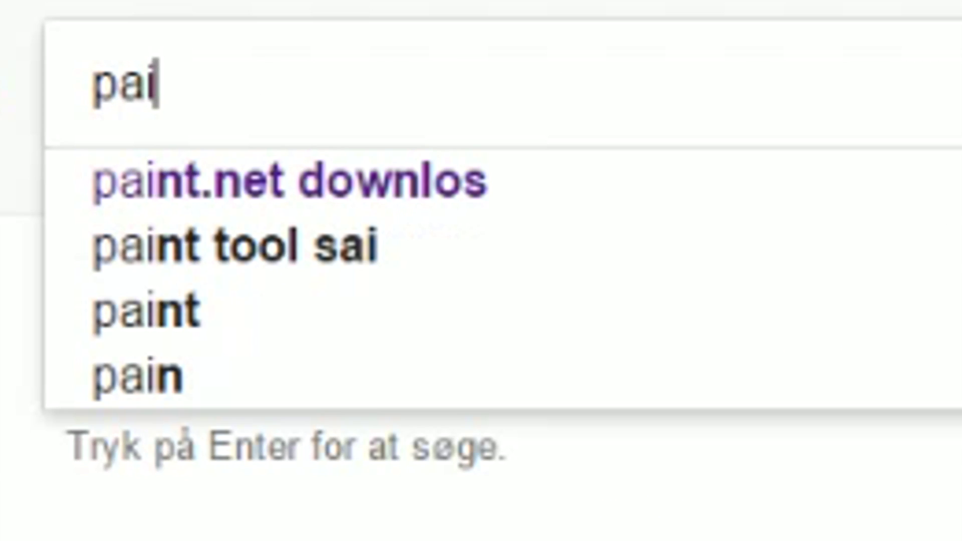
type("nt.net ")
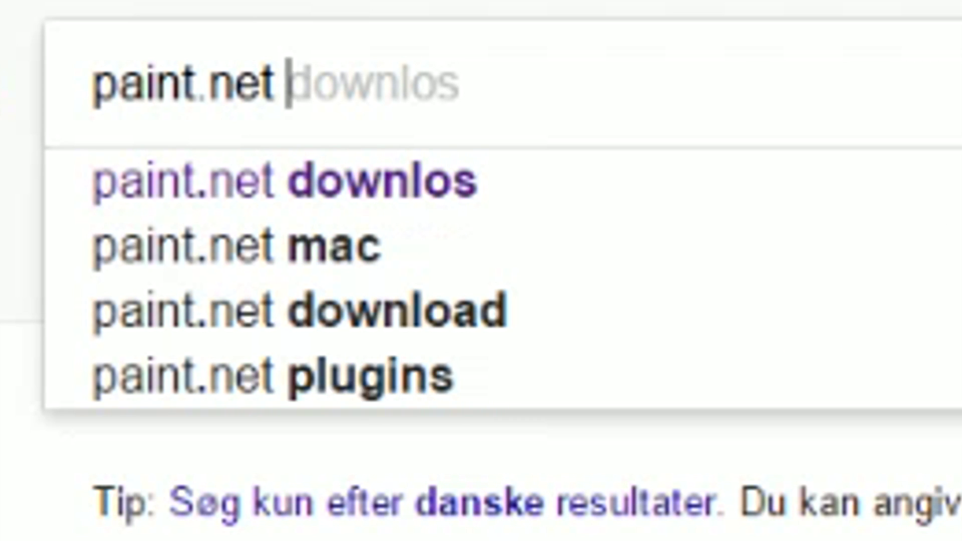
type("download")
key("Return")
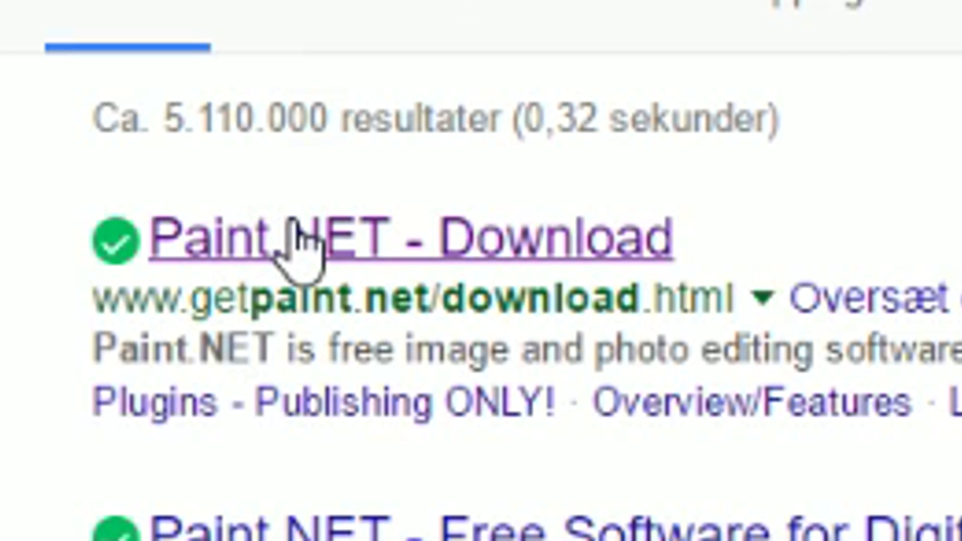
Download the paint.net 4.0.13 zip from dotpdn.com and copy it onto the desktop.
left_click(301, 247)
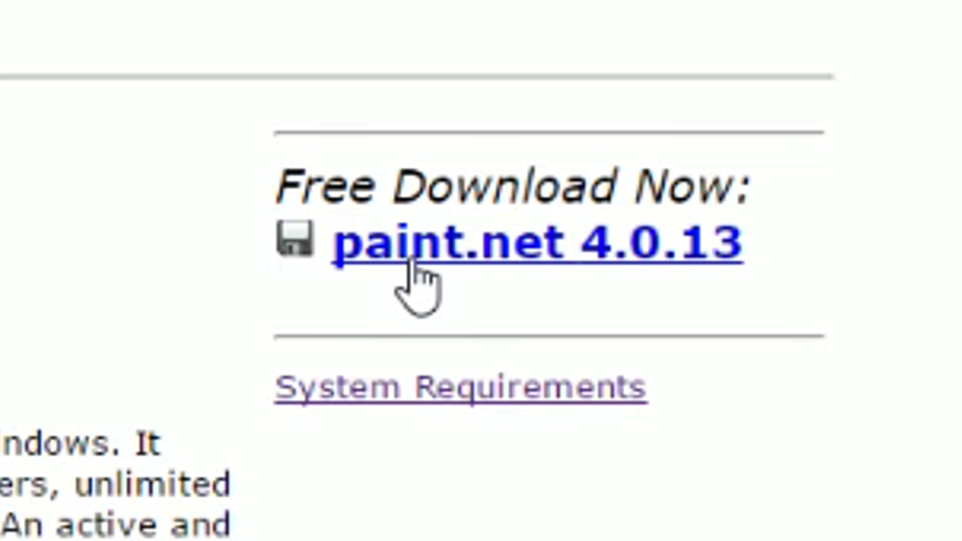
left_click(411, 261)
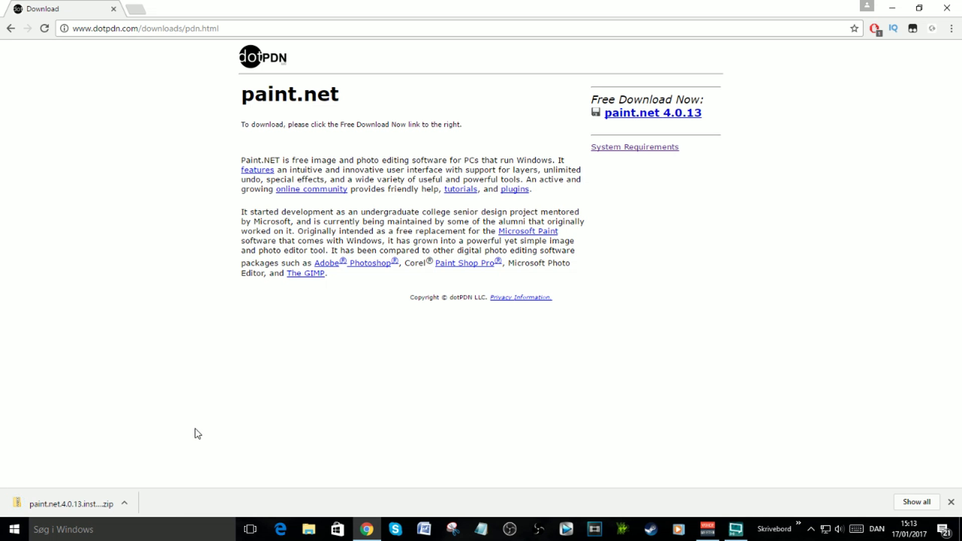
left_click(921, 9)
left_click_drag(48, 502, 699, 316)
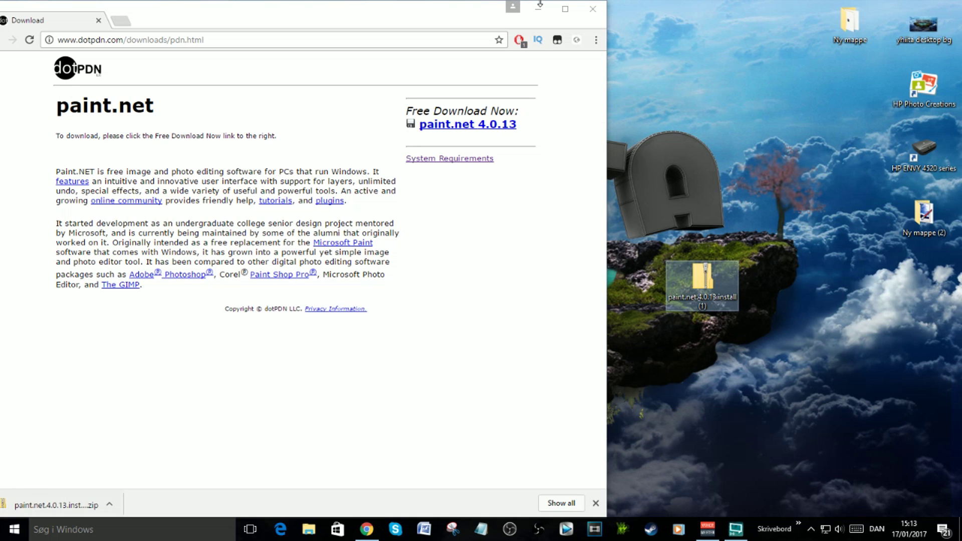
key("super+d")
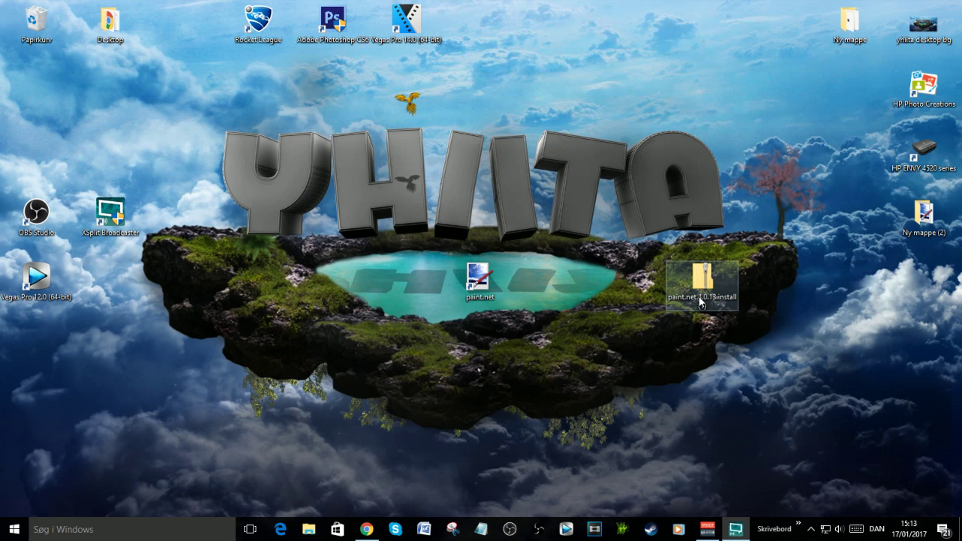
Open the zip and run paint.net.4.0.13.install with the Express option, accepting the licence.
double_click(699, 296)
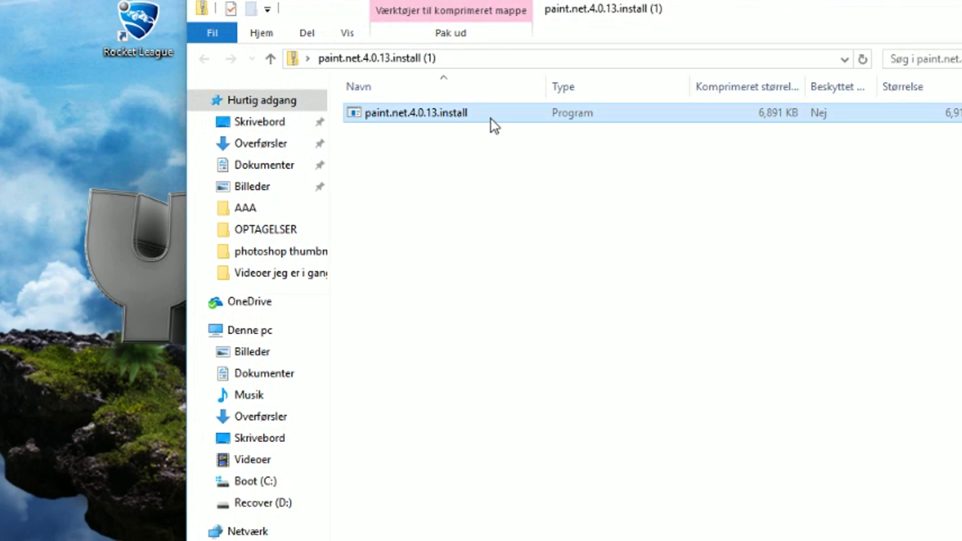
double_click(482, 159)
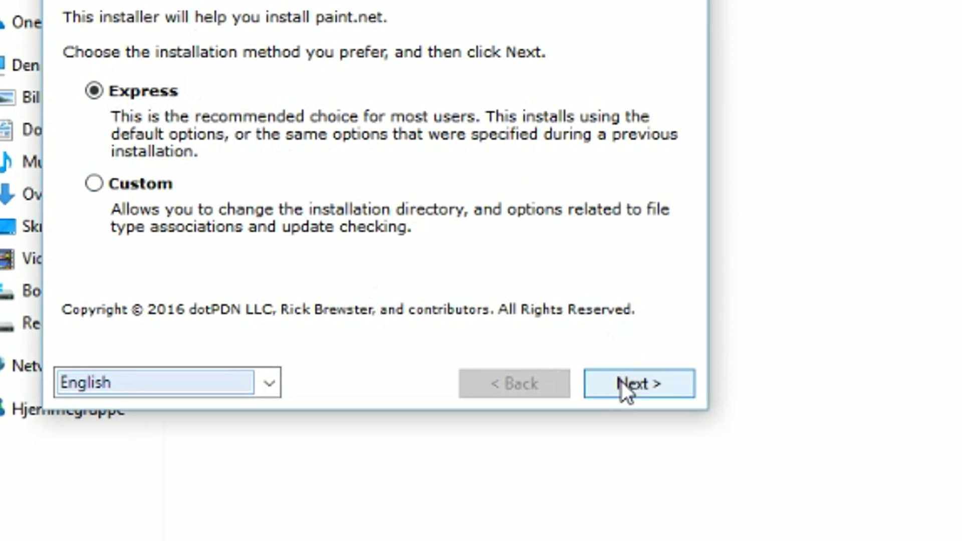
left_click(688, 463)
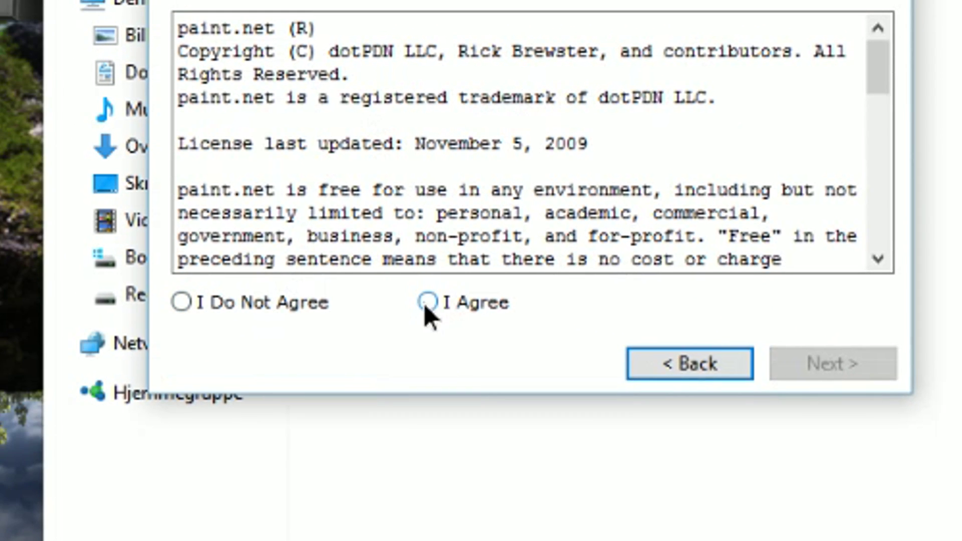
left_click(229, 277)
left_click(649, 337)
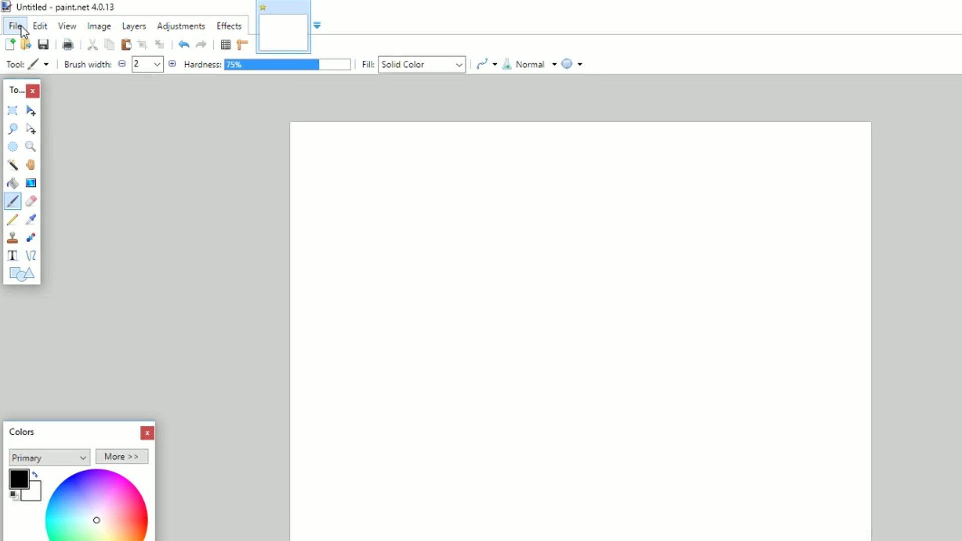
Create a new 512 × 512 image.
left_click(13, 22)
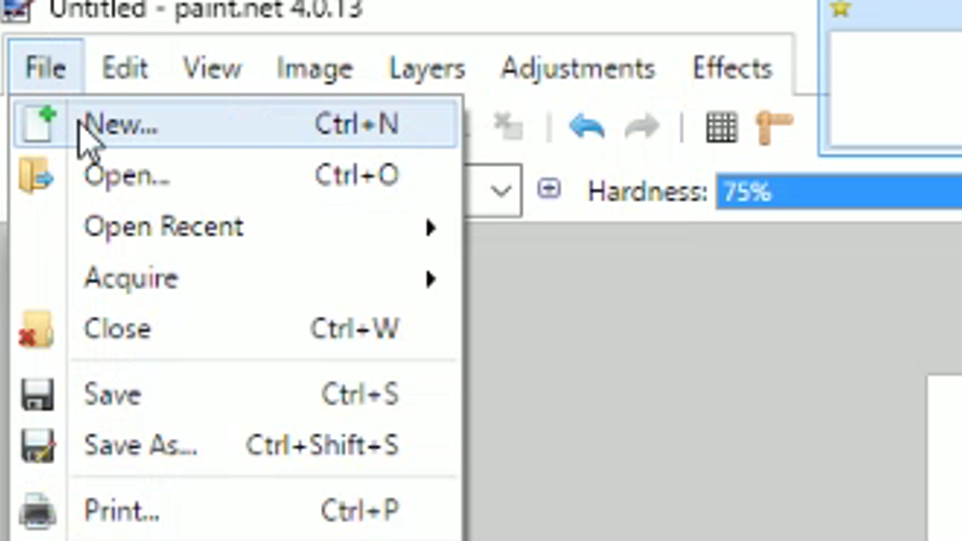
left_click(100, 124)
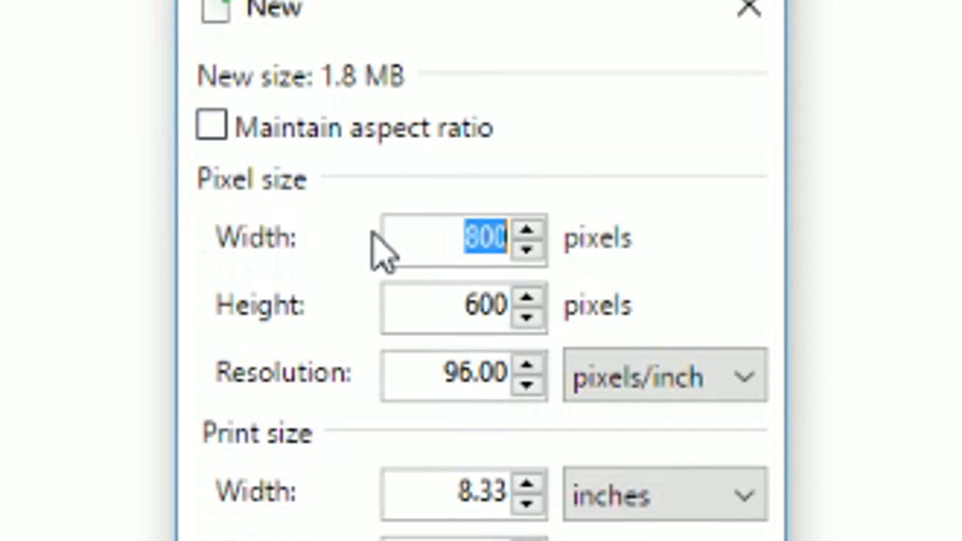
key("BackSpace")
key("ctrl+z")
type("4")
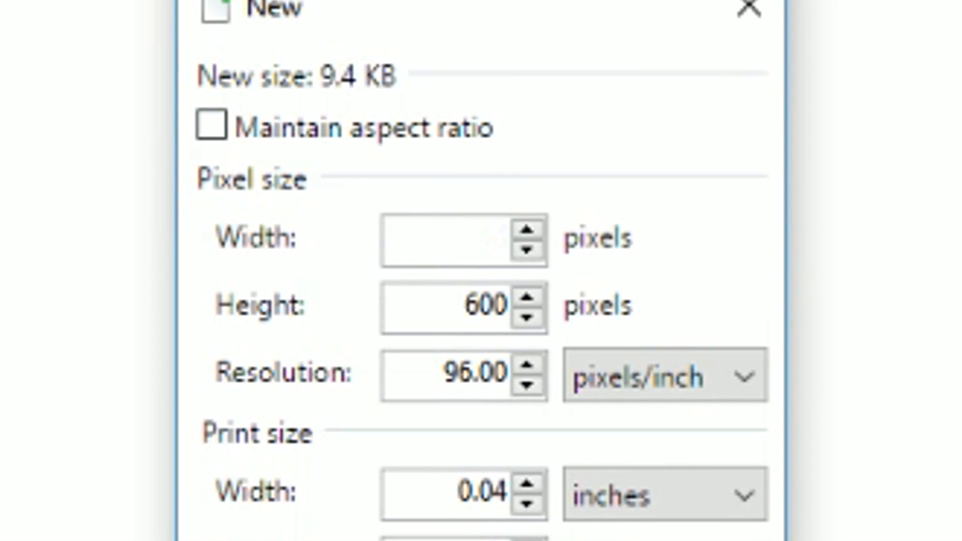
type("12")
double_click(464, 307)
type("512")
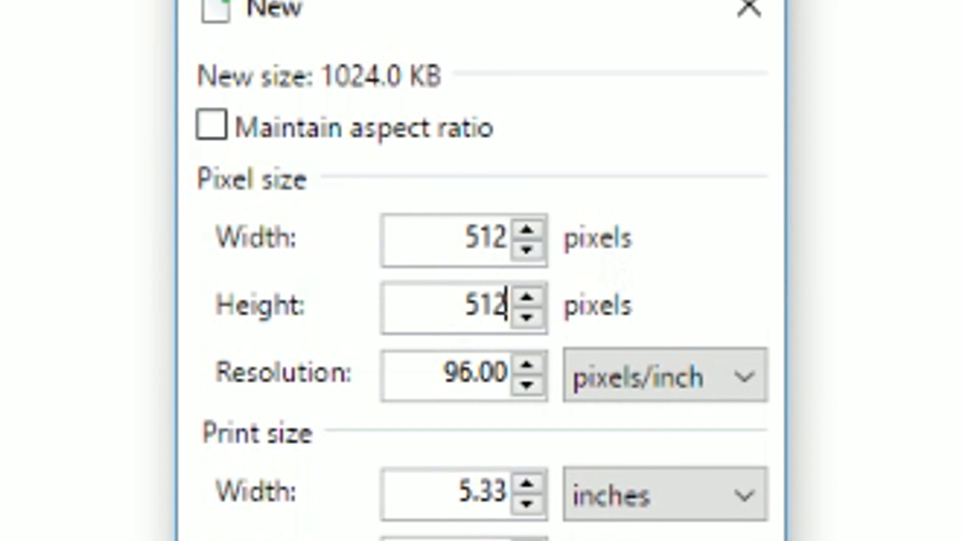
key("Return")
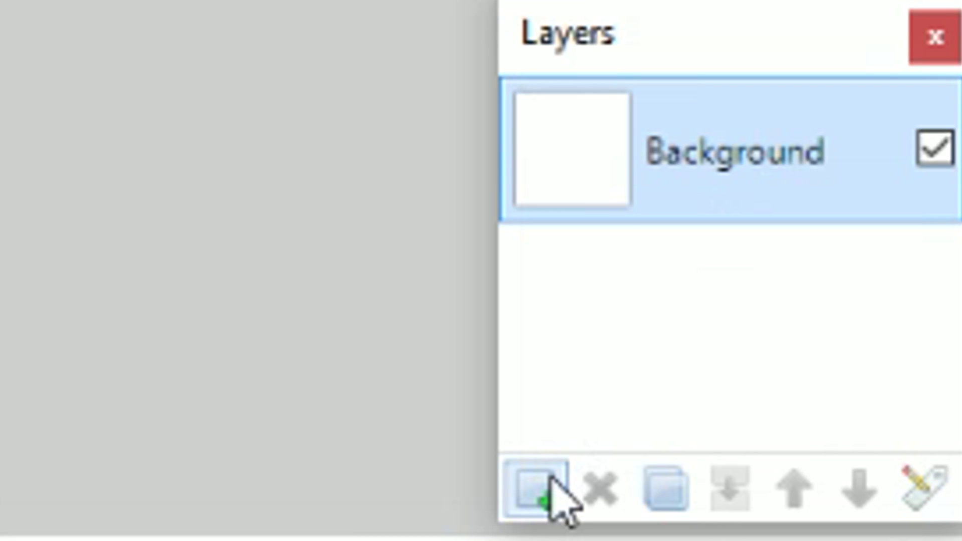
Add new transparent layers and delete the original Background layer.
left_click(553, 496)
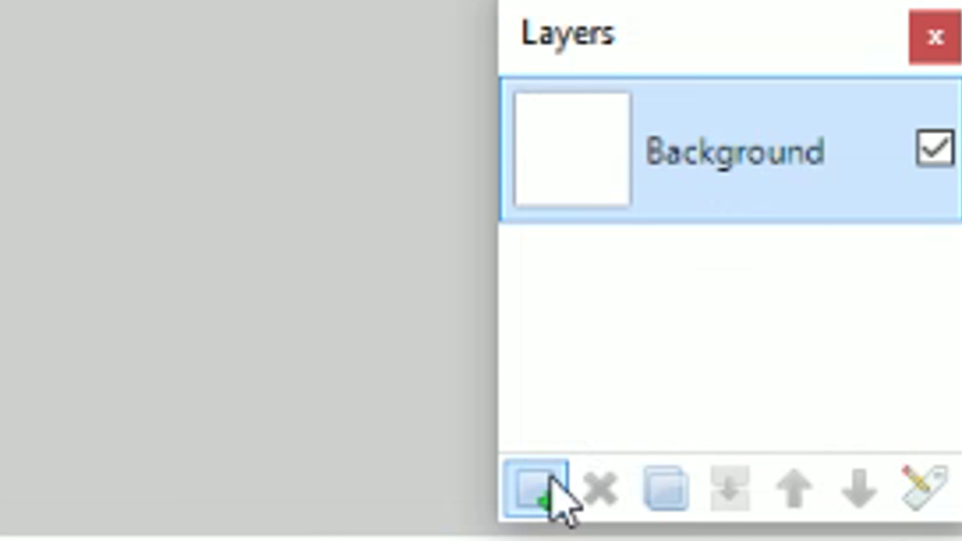
left_click(747, 333)
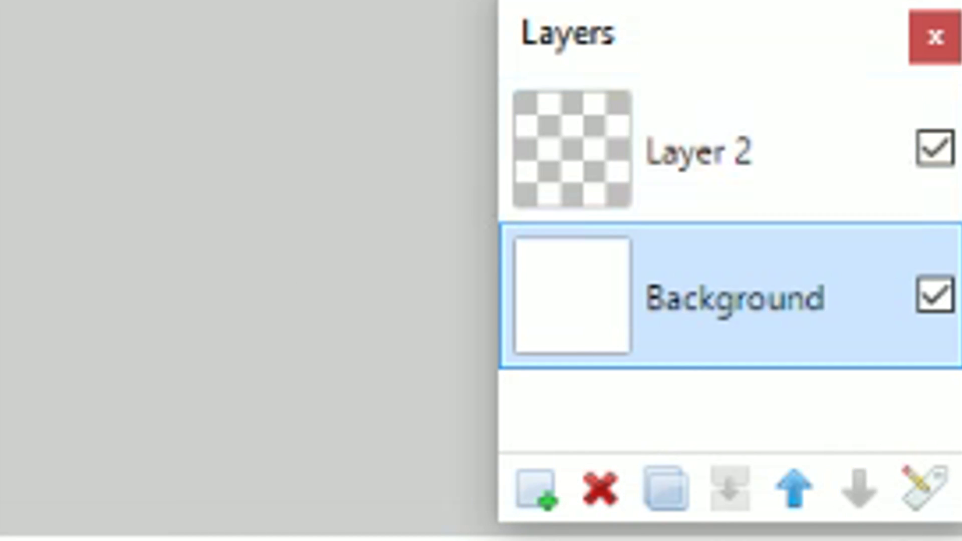
left_click(612, 485)
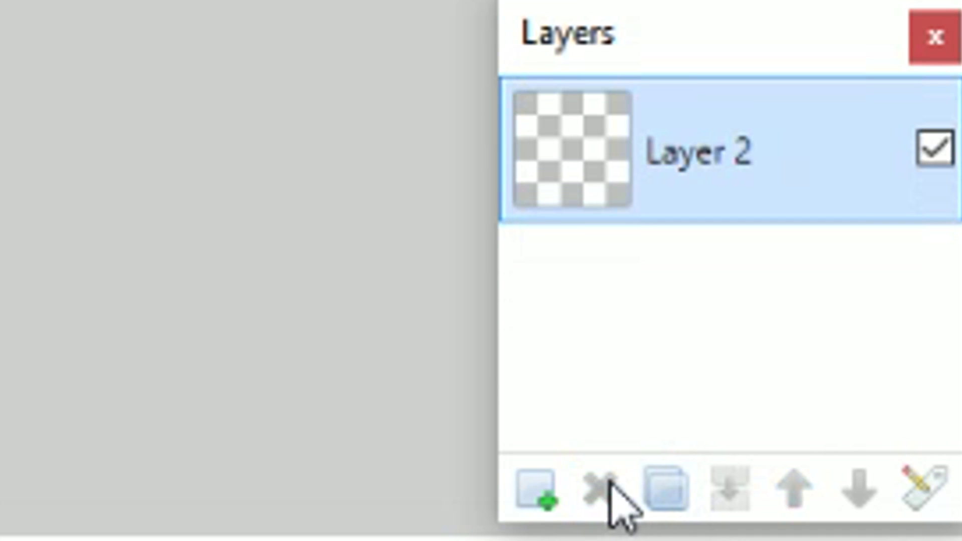
left_click(532, 491)
left_click(534, 492)
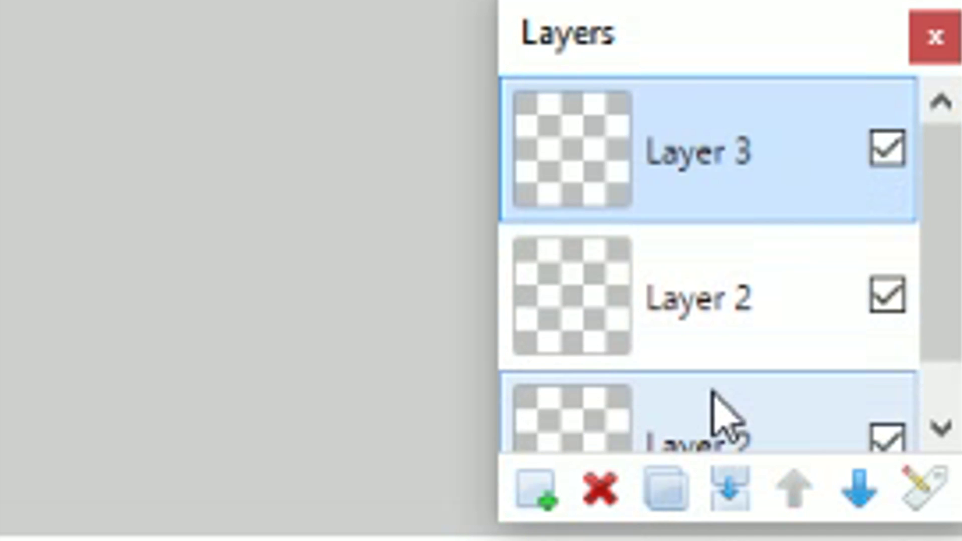
Rename the three layers Backround, Picture and Circle, then return to Chrome.
double_click(711, 426)
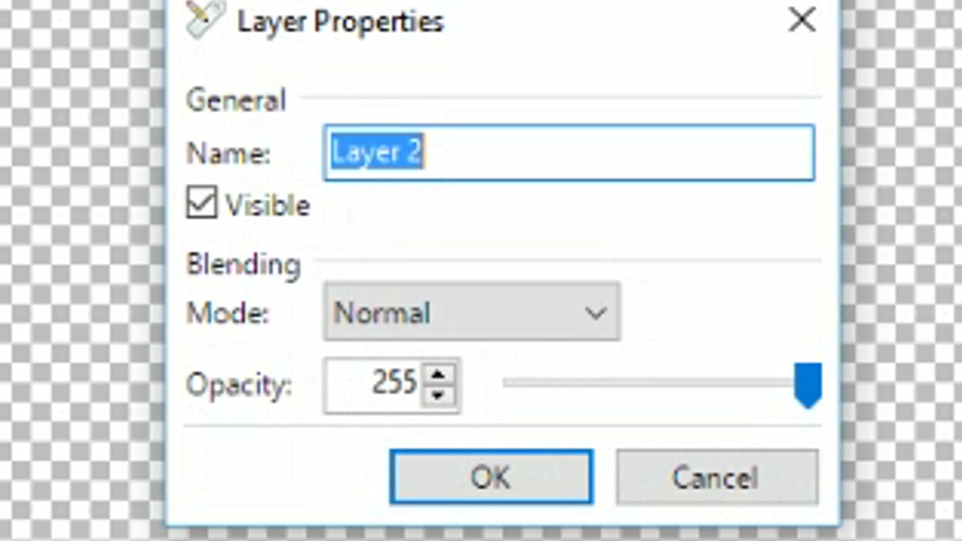
type("Backround")
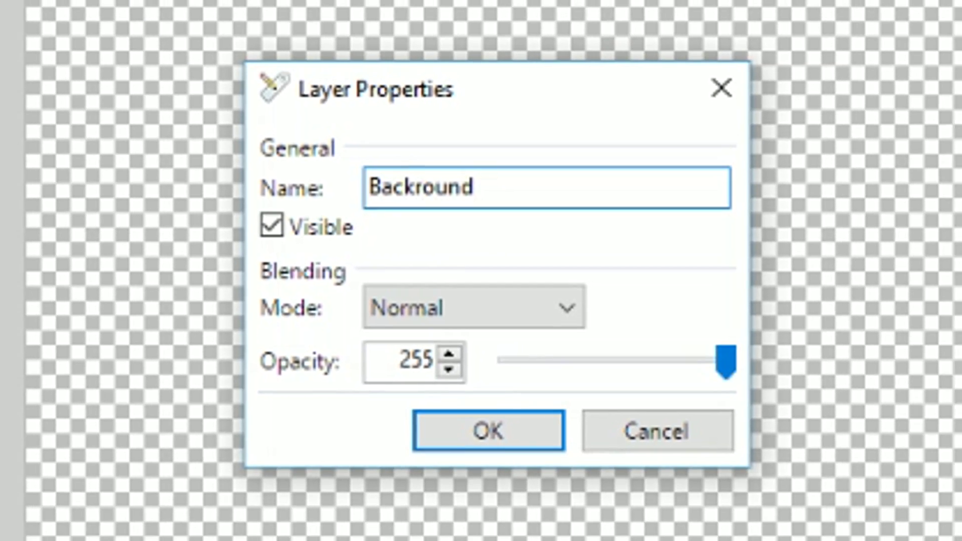
key("Return")
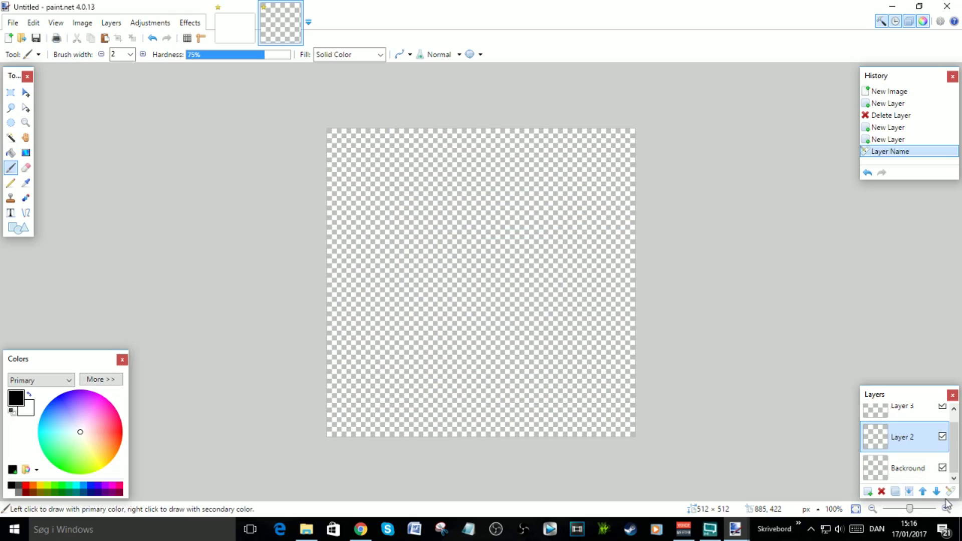
left_click(952, 493)
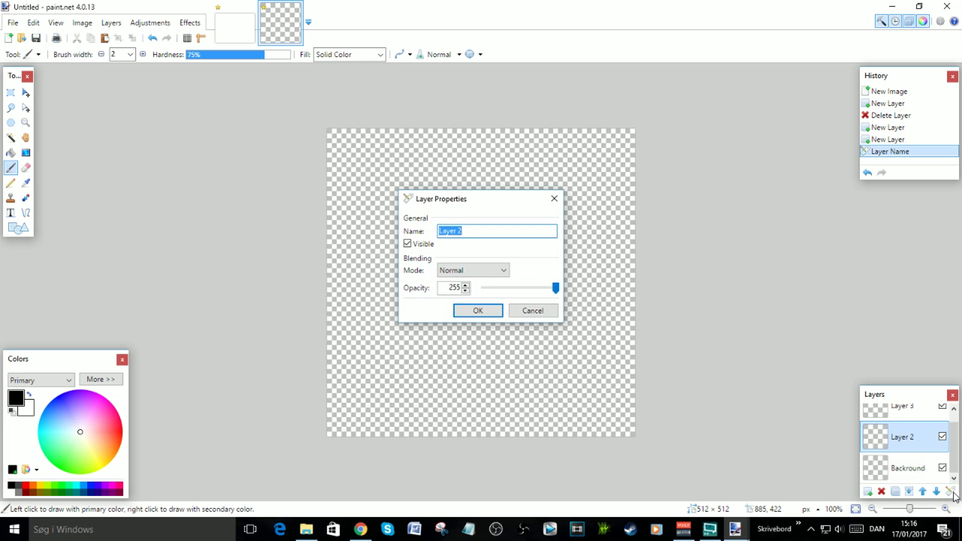
key("Return")
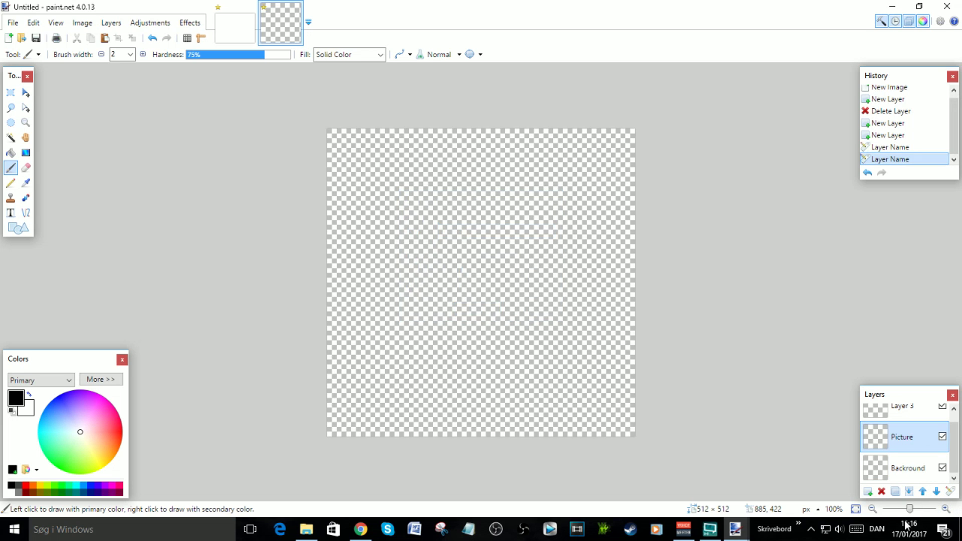
left_click(915, 414)
left_click(951, 492)
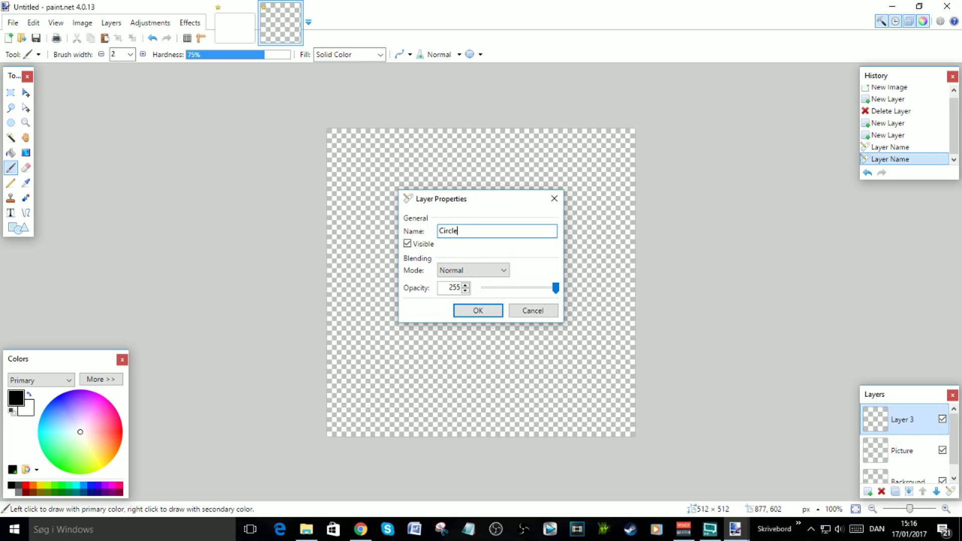
key("Return")
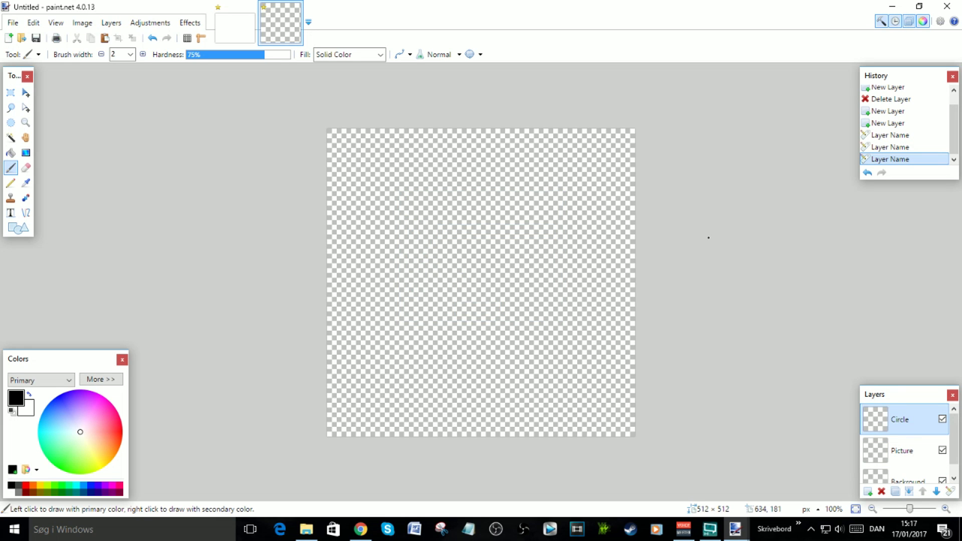
key("alt+Tab")
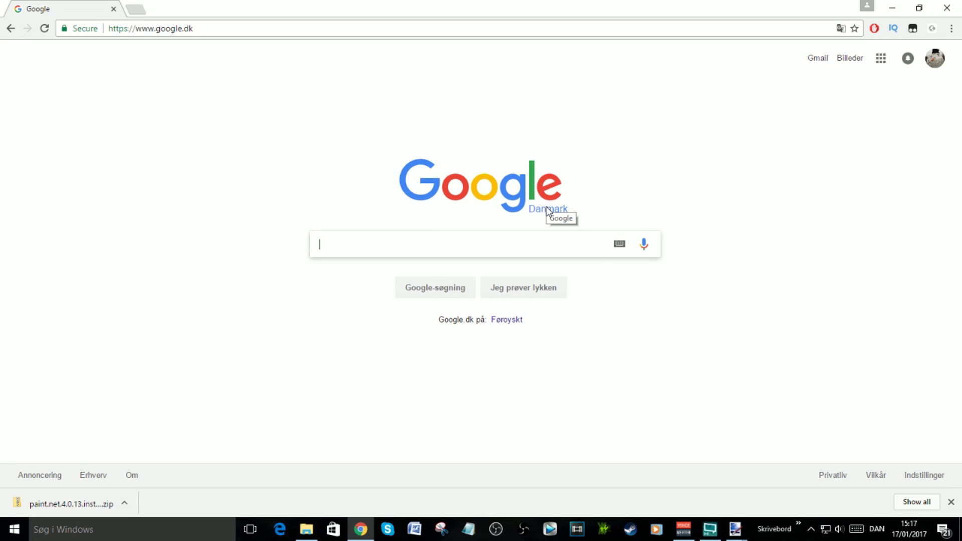
Search 'anime' in Google's Billeder results and copy the blue-haired girl's 372 × 310 image.
type("anime")
key("Return")
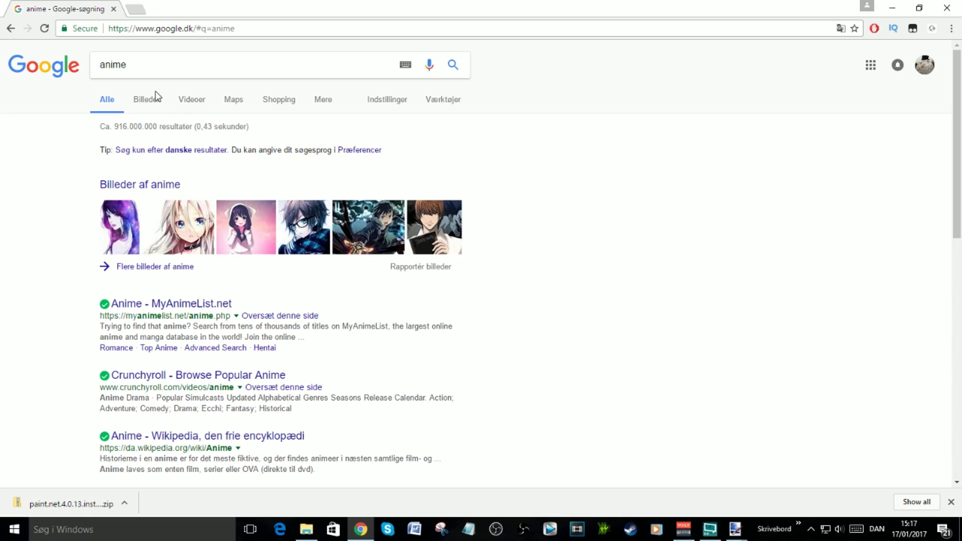
left_click(146, 100)
scroll(571, 215, "down", 3)
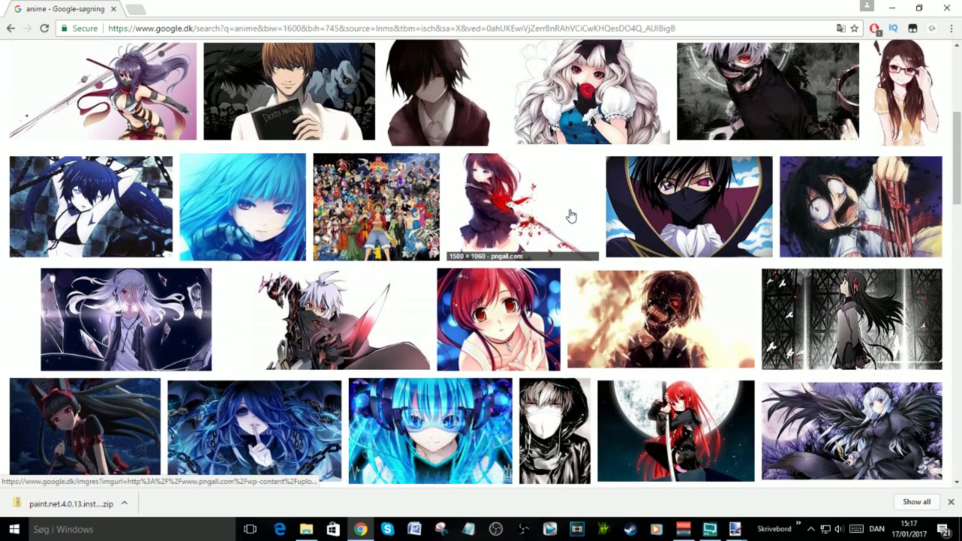
scroll(572, 216, "down", 6)
left_click(539, 188)
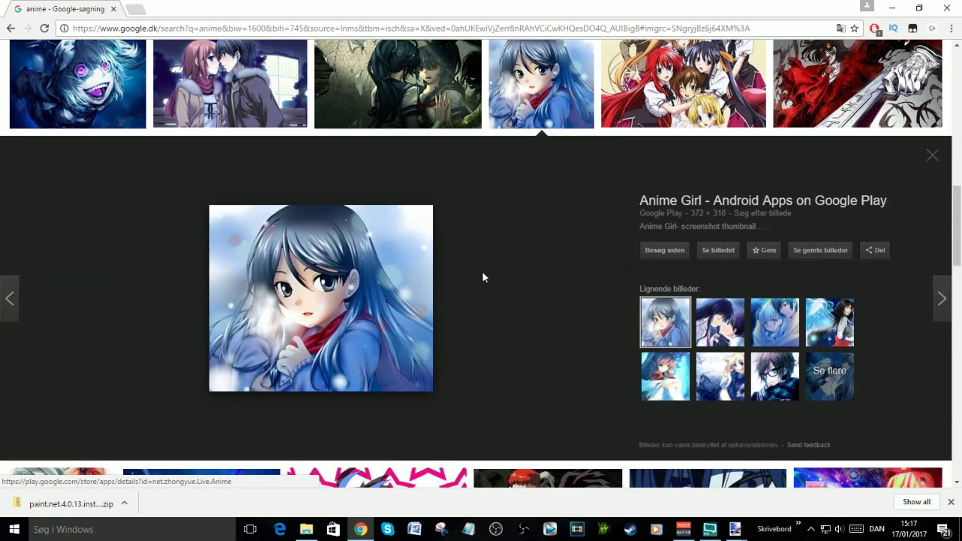
right_click(353, 311)
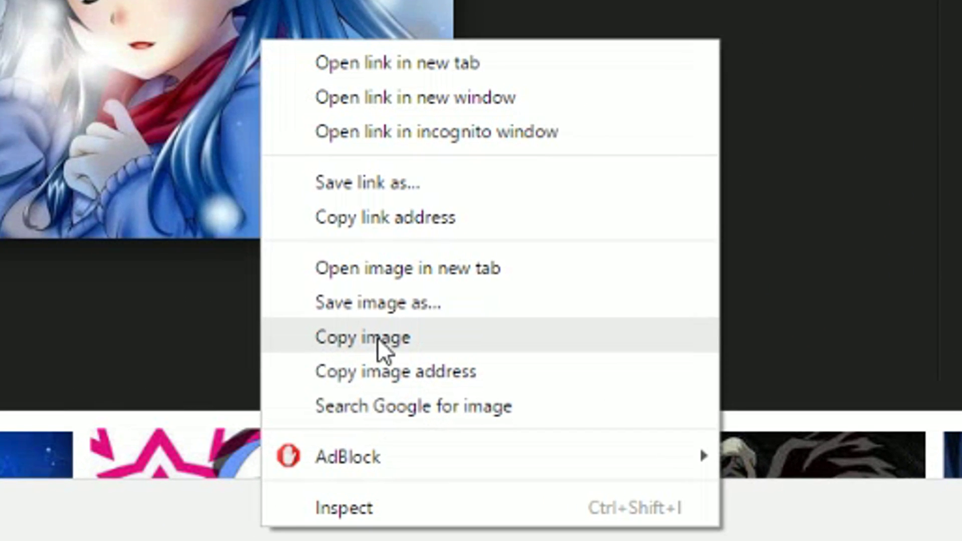
left_click(377, 338)
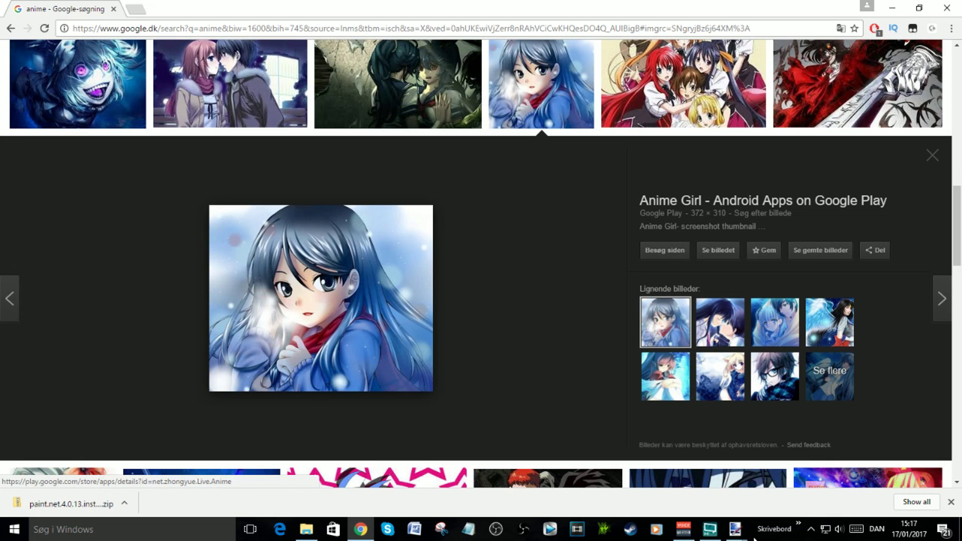
Paste the anime girl onto the Picture layer, scaling and centring it to cover 512 × 512.
key("alt+Tab")
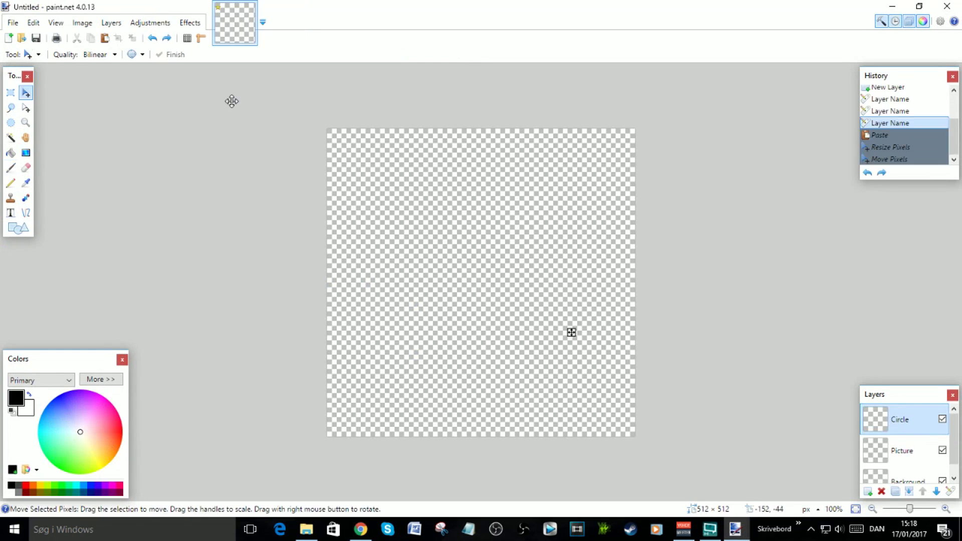
left_click(922, 456)
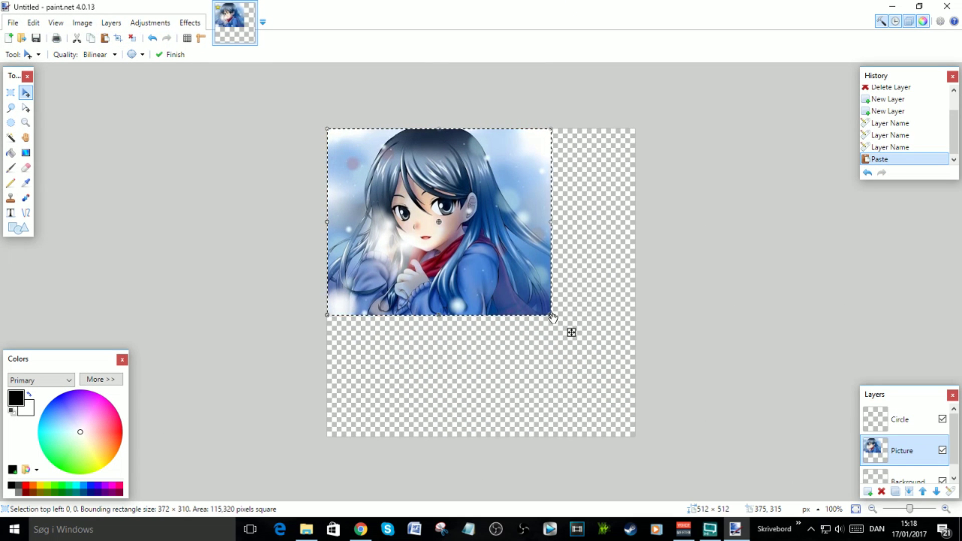
left_click_drag(552, 316, 718, 491)
left_click_drag(648, 337, 613, 335)
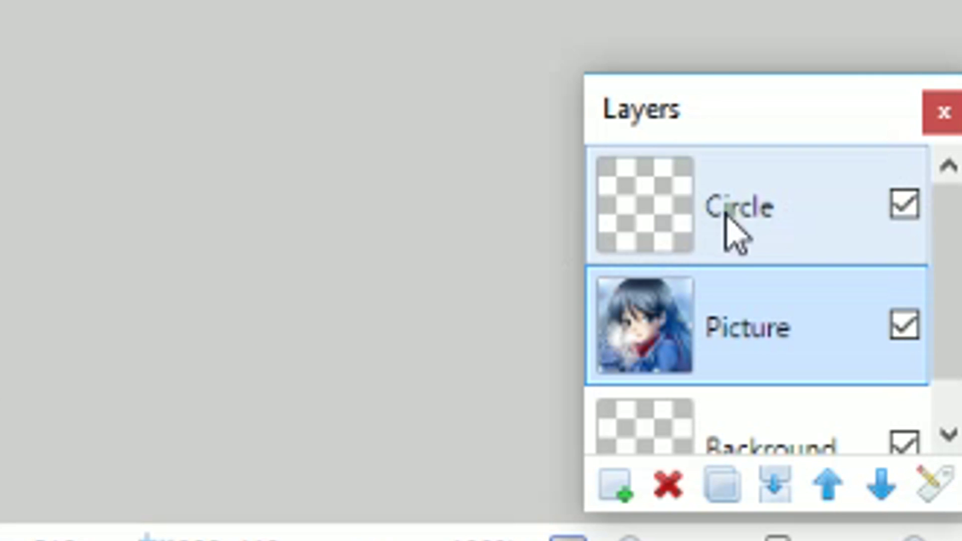
On the Circle layer, draw a filled black ellipse about 512 × 513 covering the canvas.
left_click(732, 231)
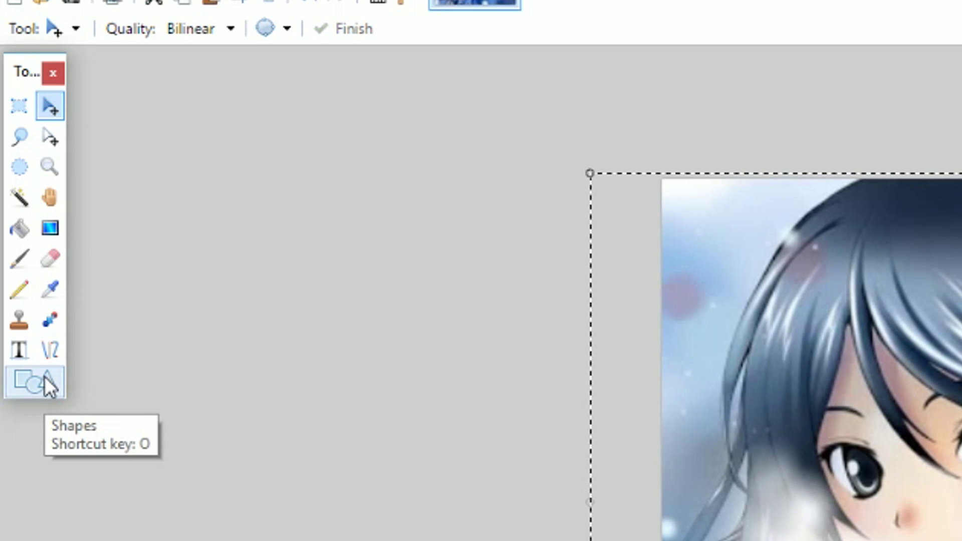
left_click(44, 377)
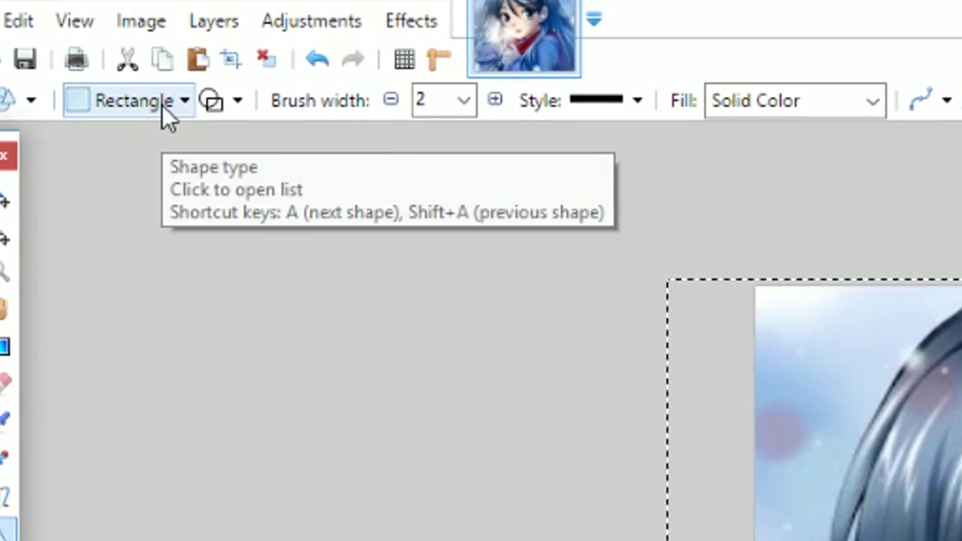
left_click(159, 118)
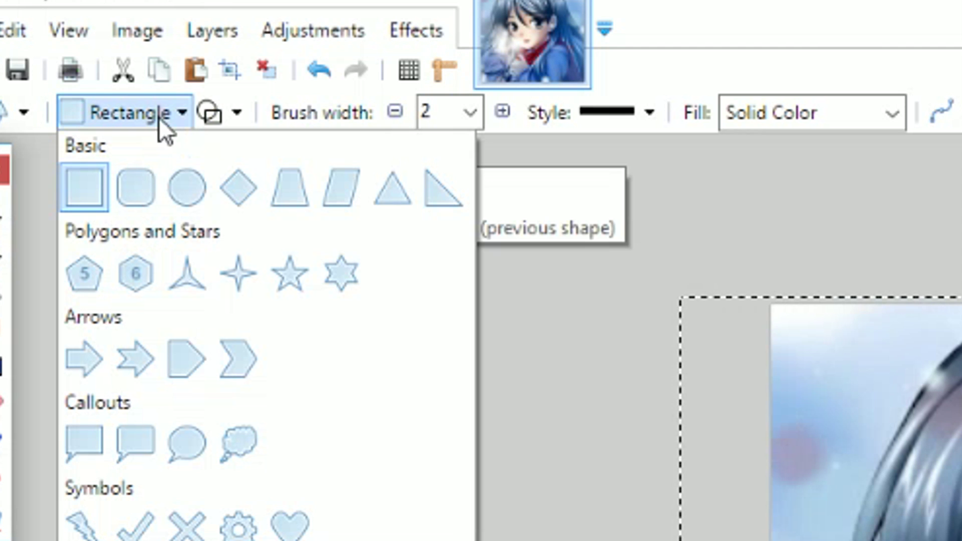
left_click(184, 191)
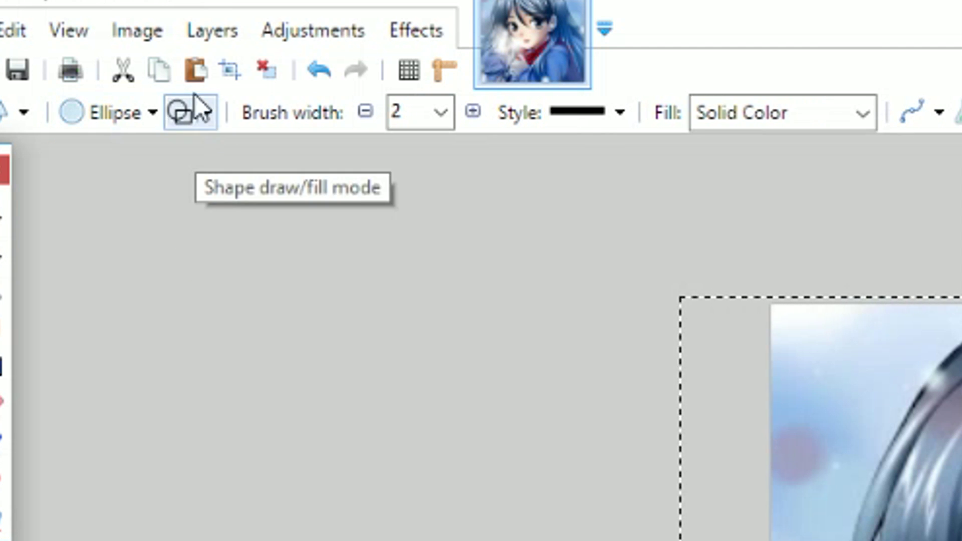
left_click(214, 121)
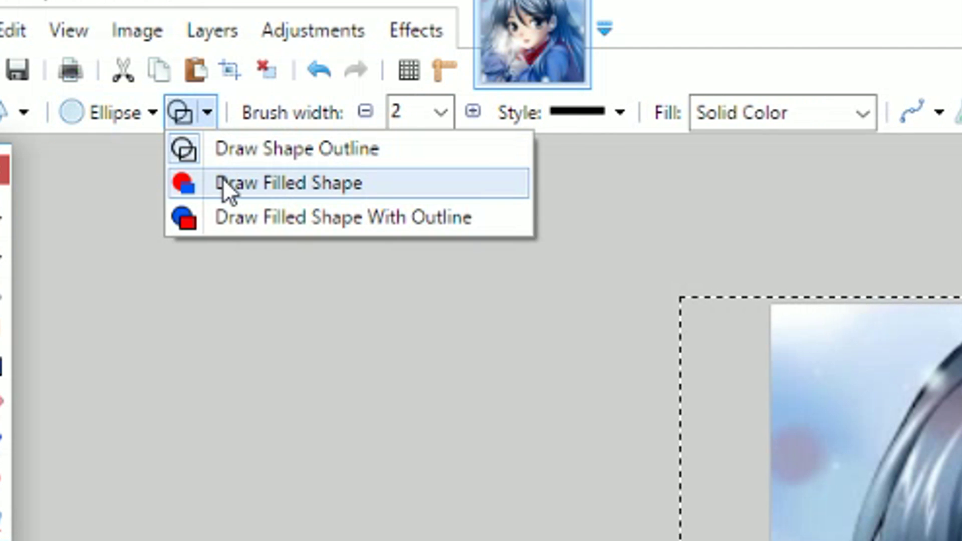
left_click(223, 182)
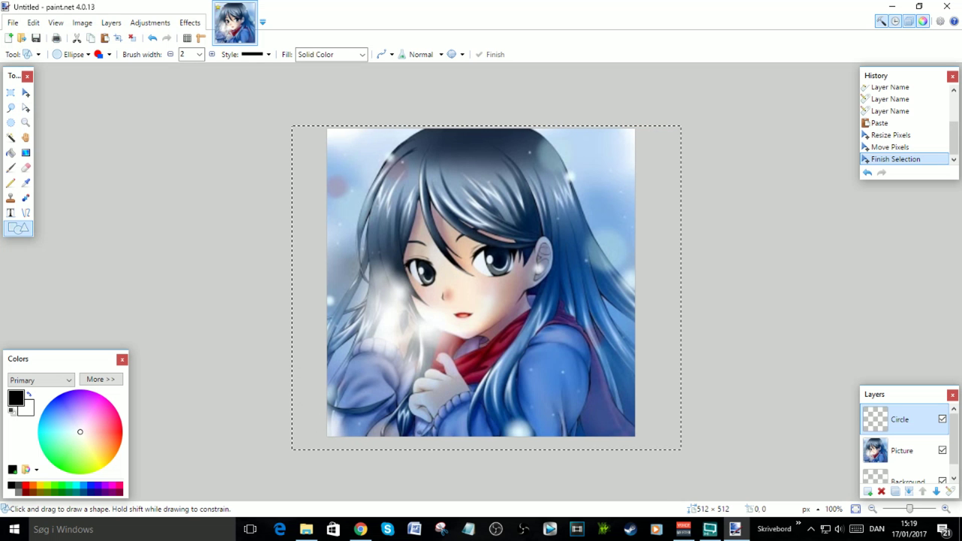
mouse_move(327, 129)
left_mouse_down()
mouse_move(627, 395)
mouse_move(619, 426)
mouse_move(633, 437)
left_mouse_up()
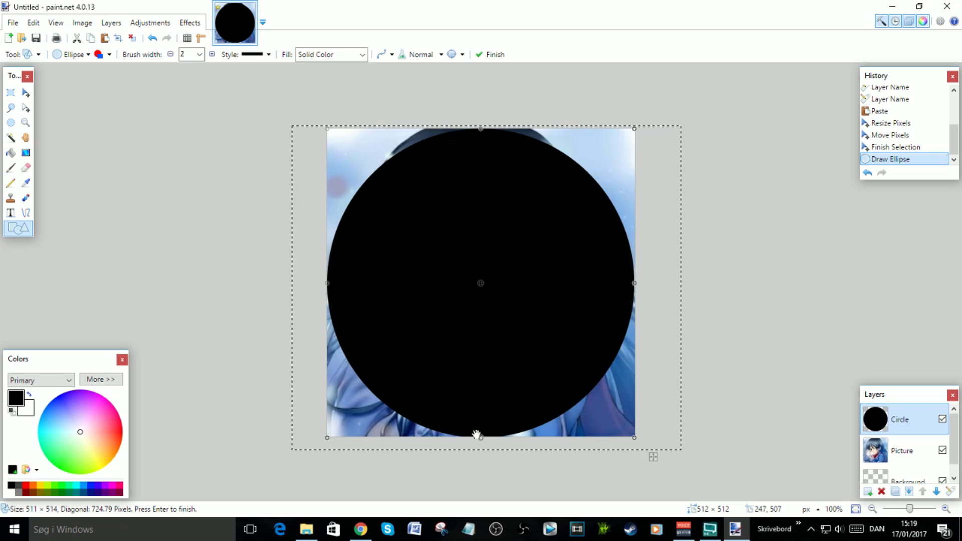
left_click_drag(478, 437, 481, 437)
left_click_drag(481, 128, 482, 130)
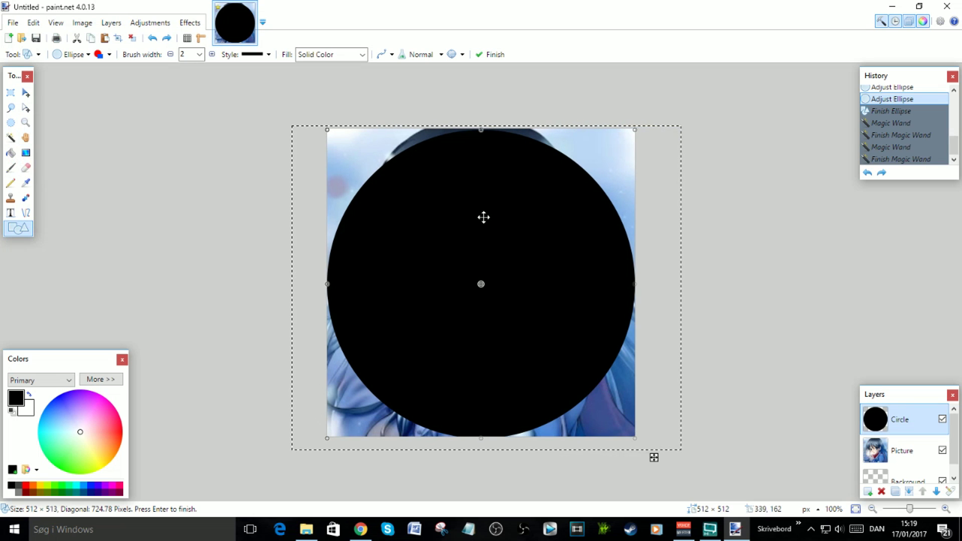
Magic-wand the top and lower-left areas outside the circle and erase them from the Picture layer.
left_click(10, 140)
left_click(358, 154)
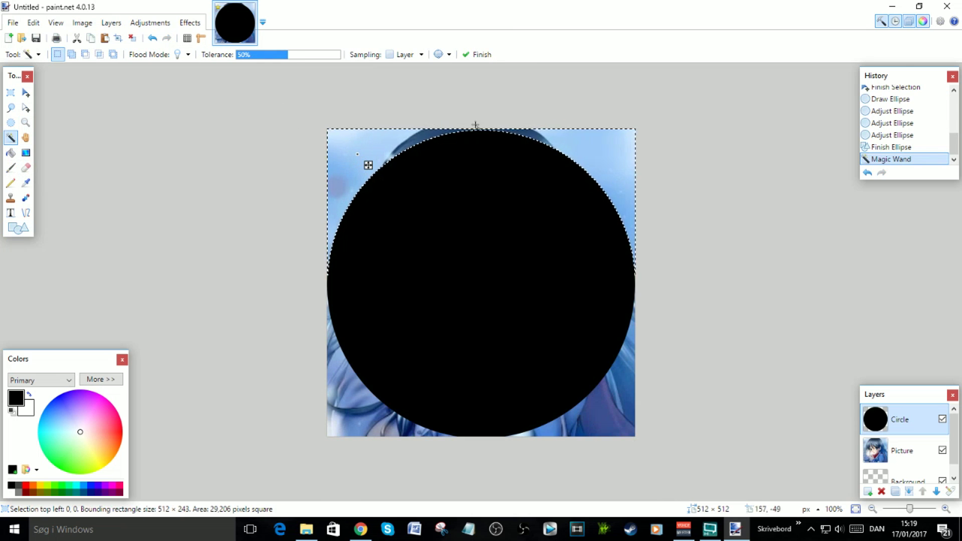
left_click(911, 462)
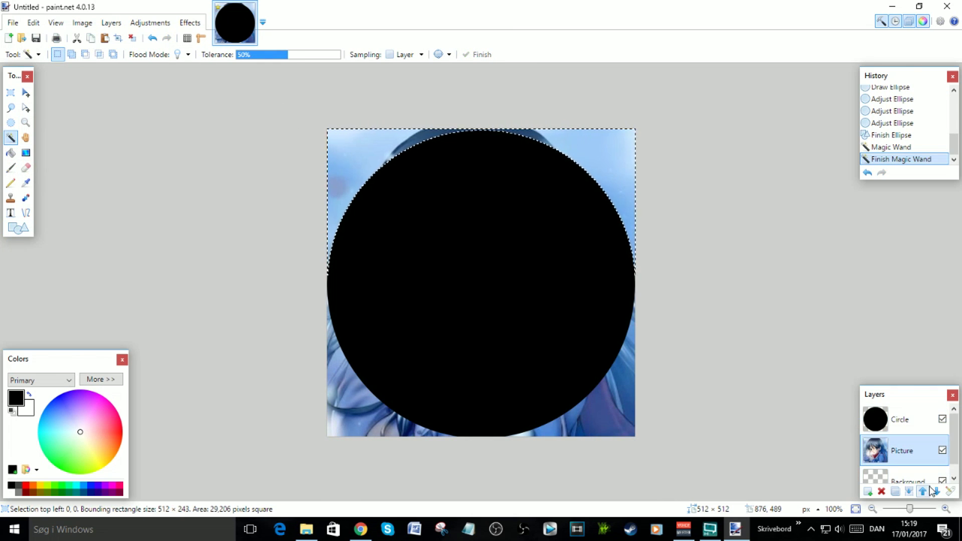
key("Delete")
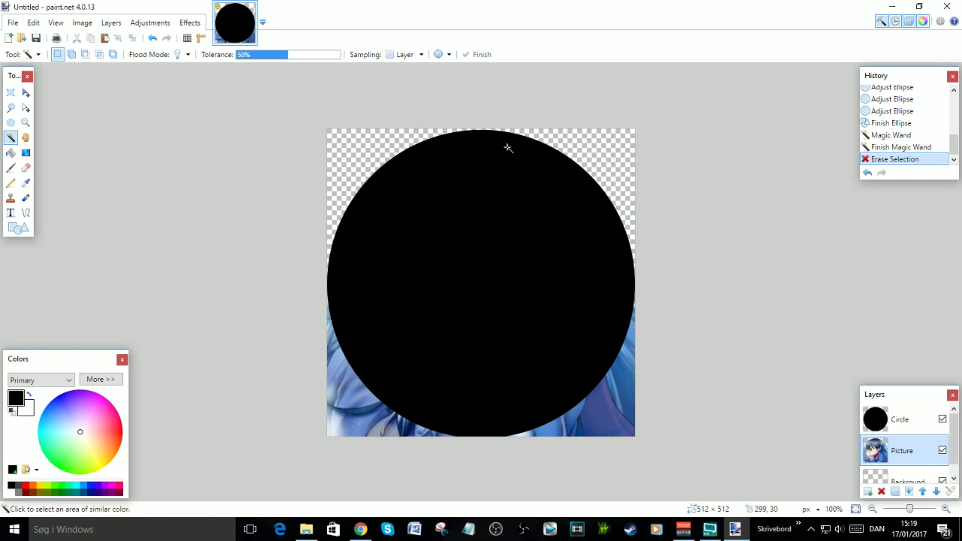
left_click(918, 427)
left_click(357, 421)
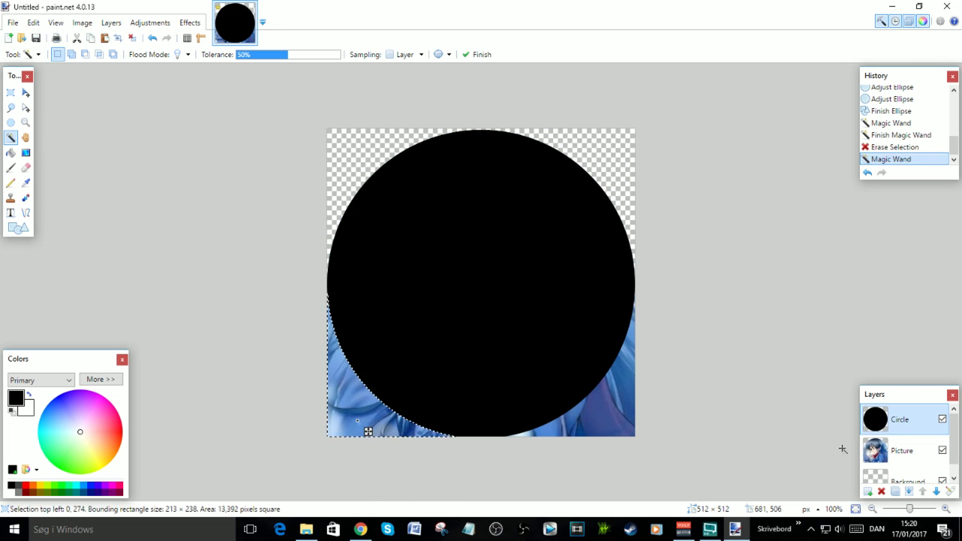
left_click(911, 461)
key("Delete")
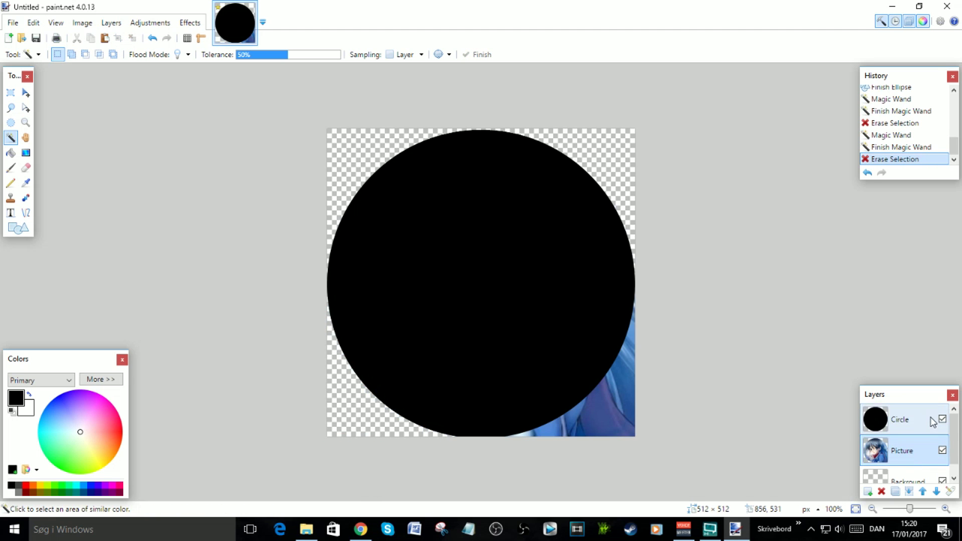
Erase the lower-right corner outside the circle, then delete the Circle layer.
left_click(931, 425)
left_click(606, 403)
left_click(907, 453)
key("Delete")
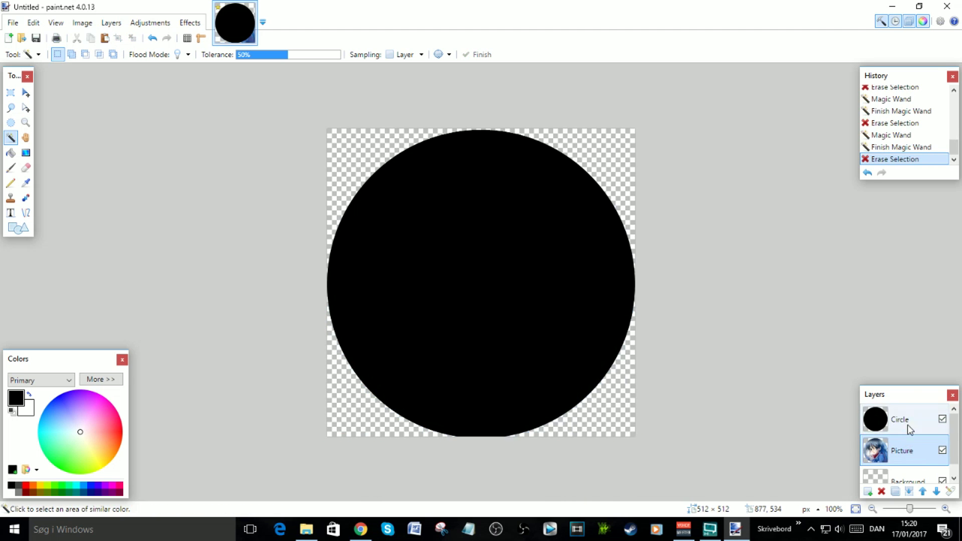
left_click(902, 420)
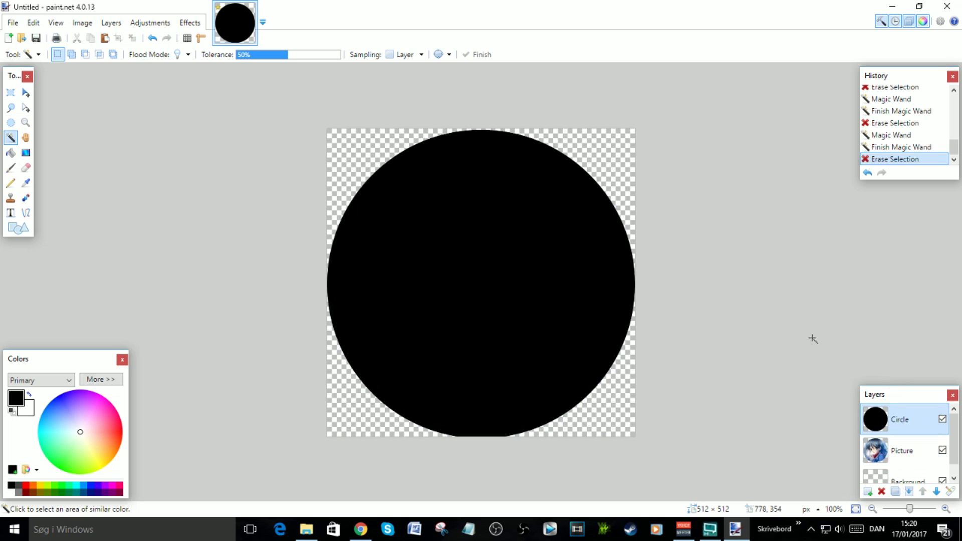
left_click(881, 492)
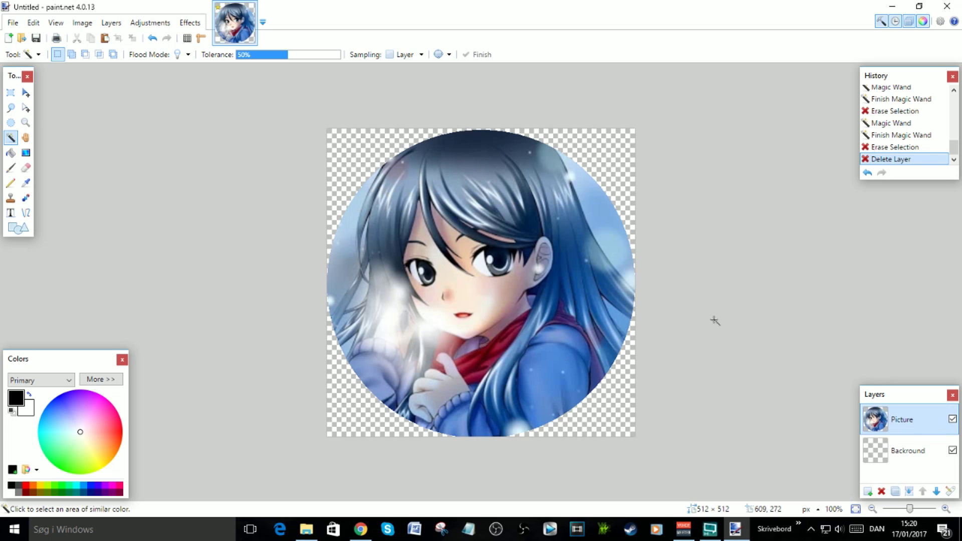
Add a new layer named Circle.
left_click(867, 493)
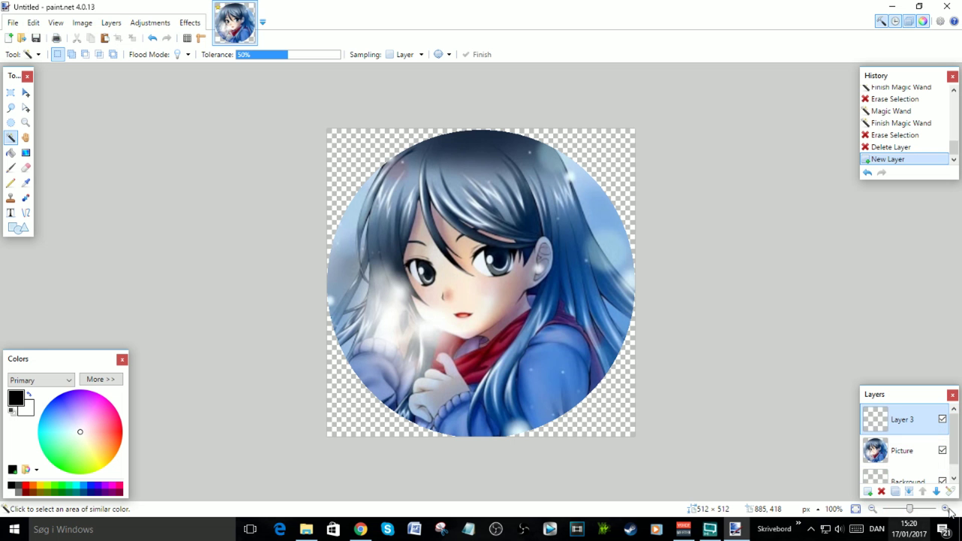
left_click(950, 492)
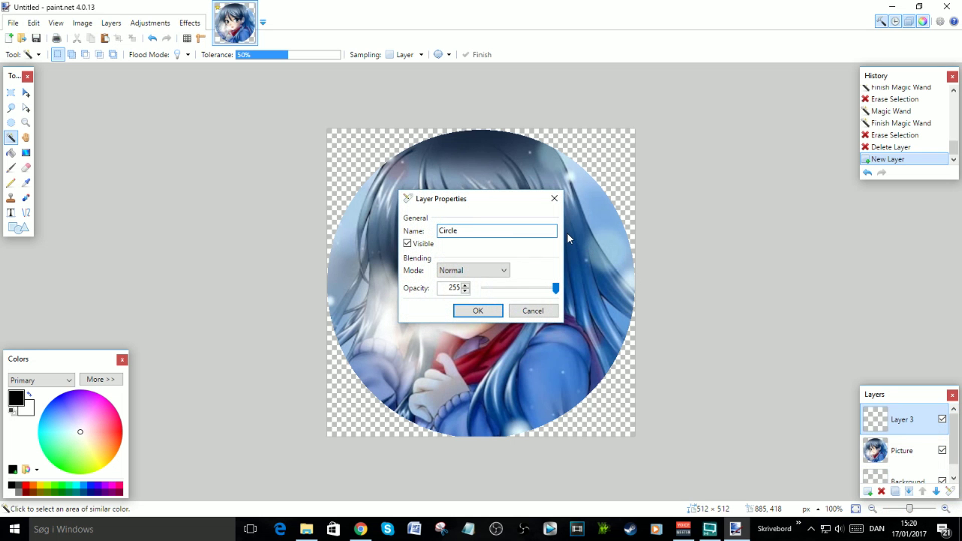
left_click(489, 310)
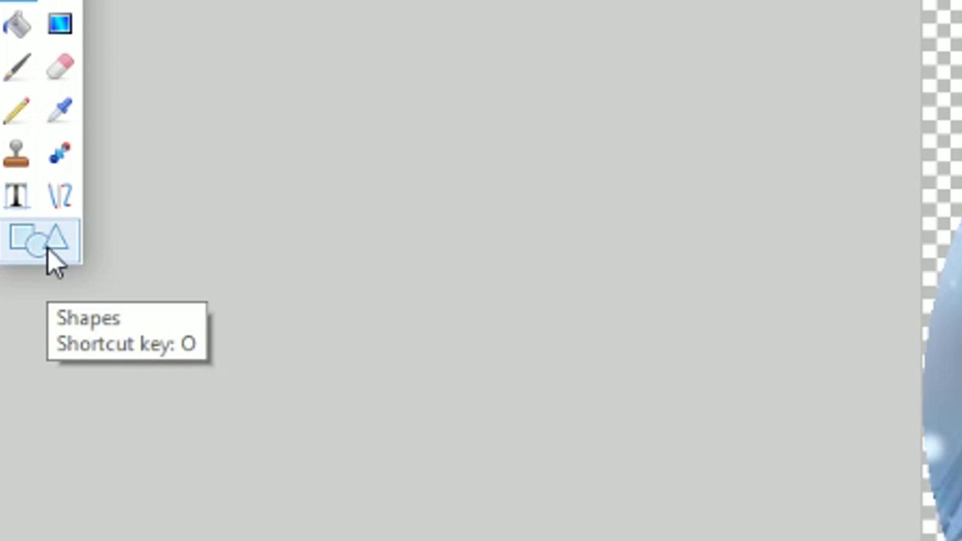
Draw a black 15-pixel outline ellipse ringing the round picture.
left_click(50, 240)
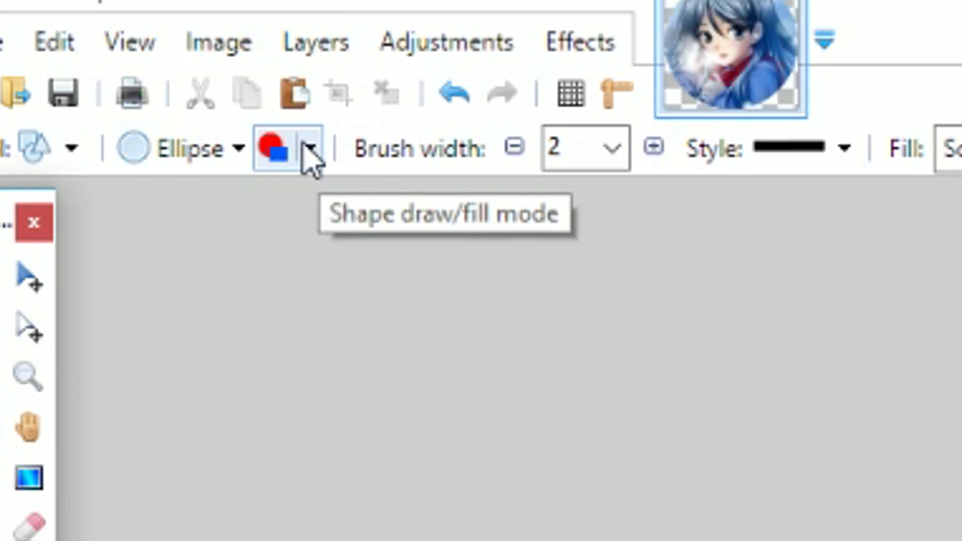
left_click(307, 148)
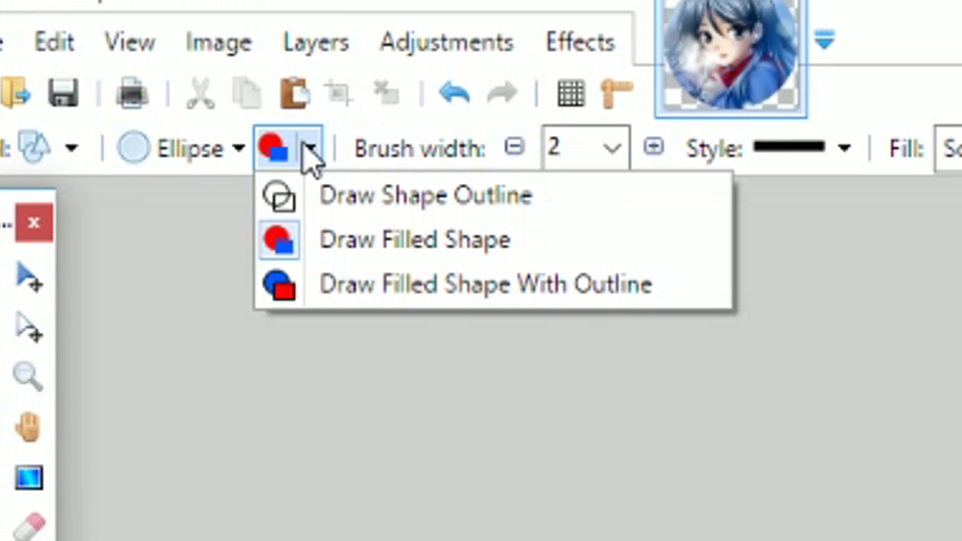
left_click(393, 196)
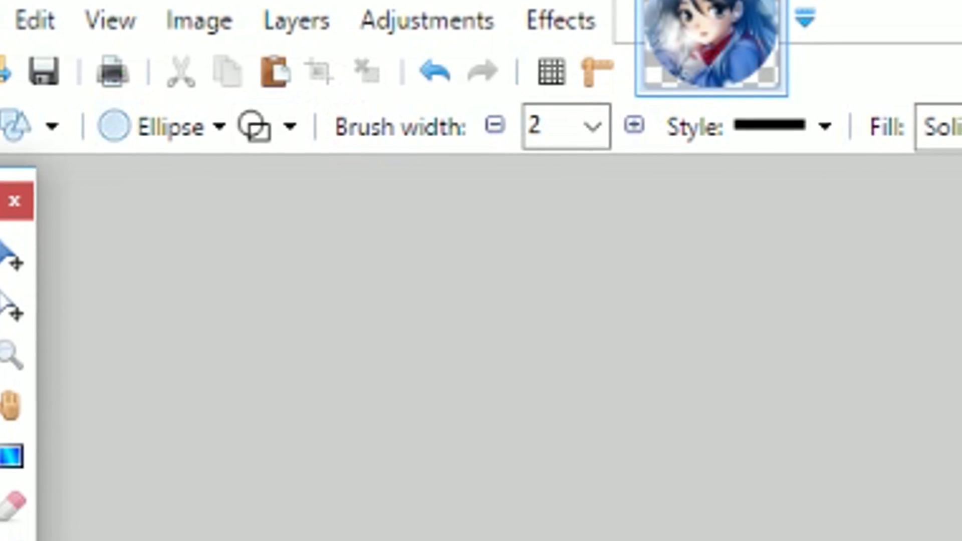
left_click(611, 148)
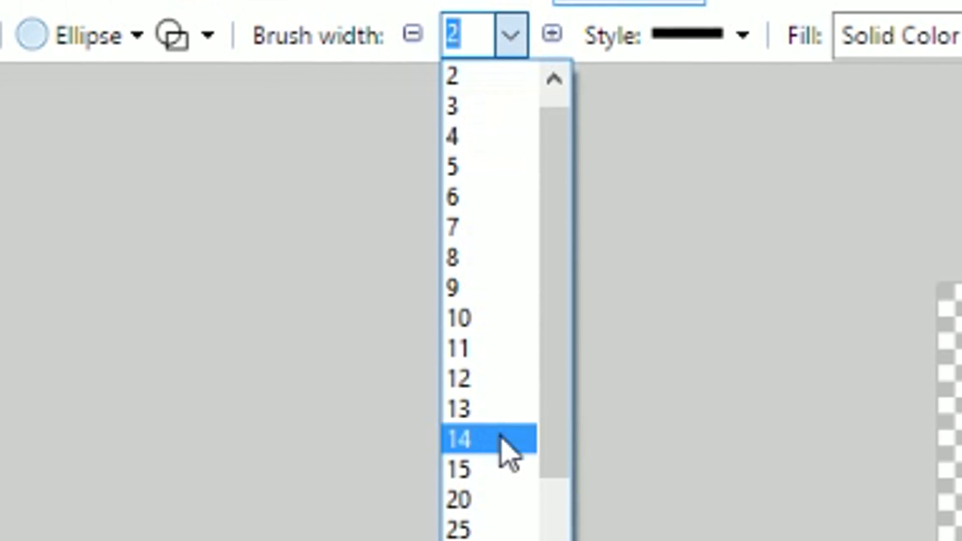
left_click(513, 494)
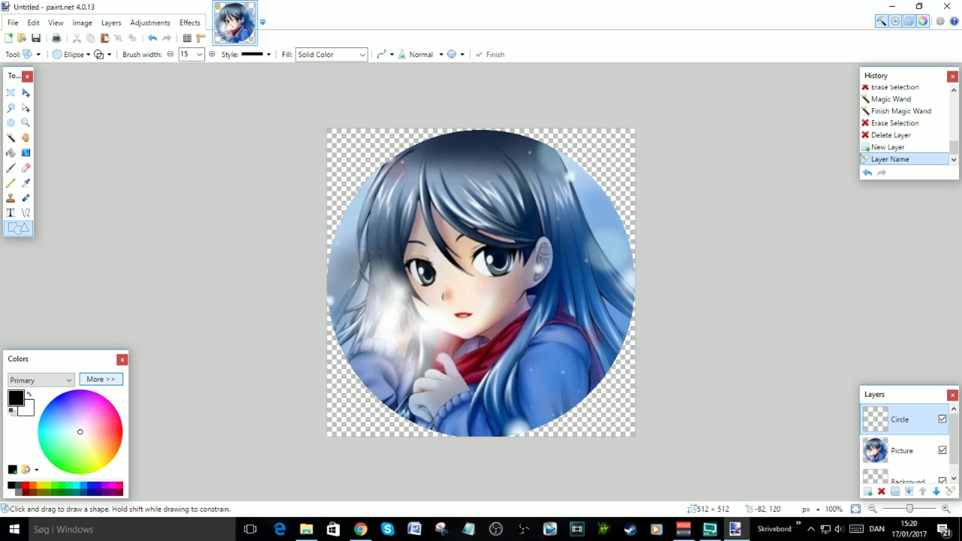
mouse_move(327, 129)
left_mouse_down()
mouse_move(421, 199)
mouse_move(501, 398)
mouse_move(631, 426)
left_mouse_up()
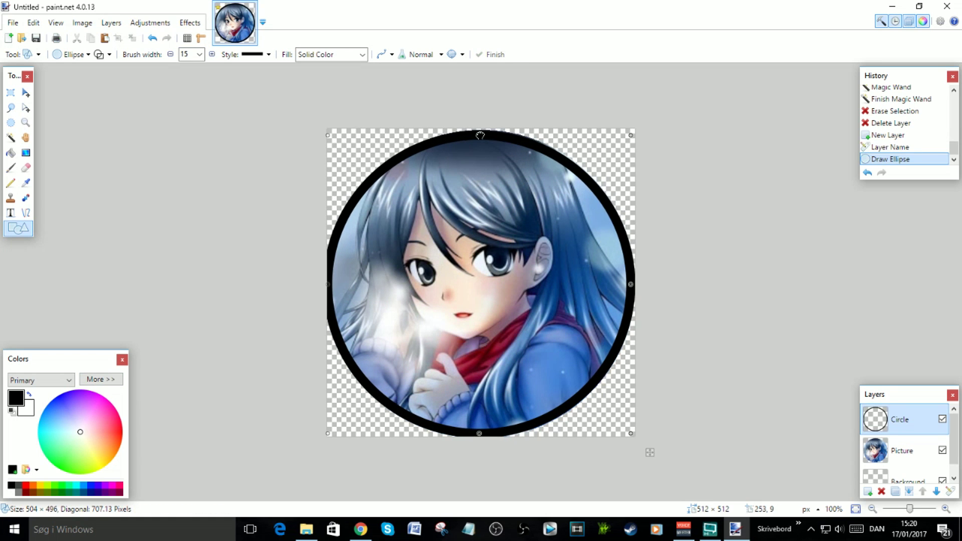
mouse_move(328, 286)
left_mouse_down()
mouse_move(335, 292)
mouse_move(332, 285)
left_mouse_up()
left_click_drag(480, 135, 481, 135)
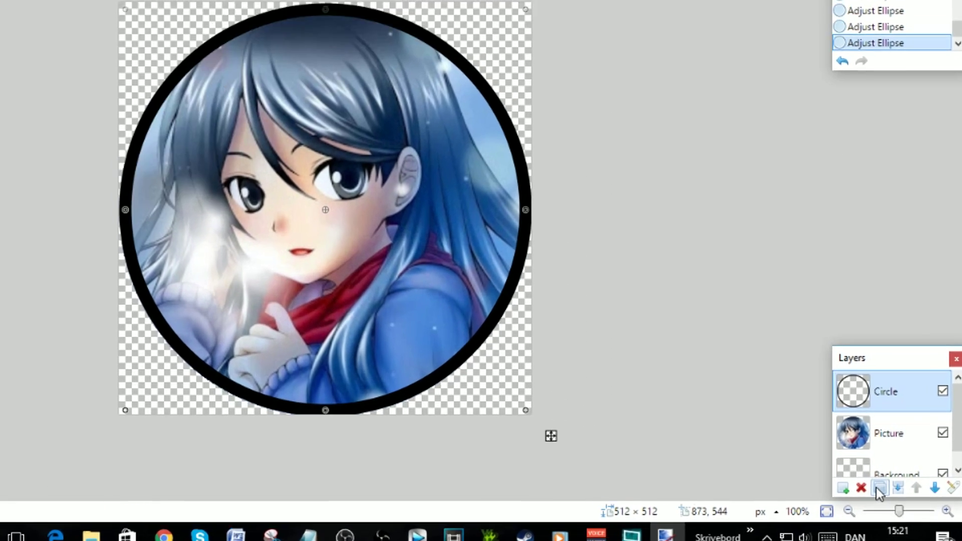
Duplicate the Circle layer and rename the copy 'Circle effect'.
left_click(880, 487)
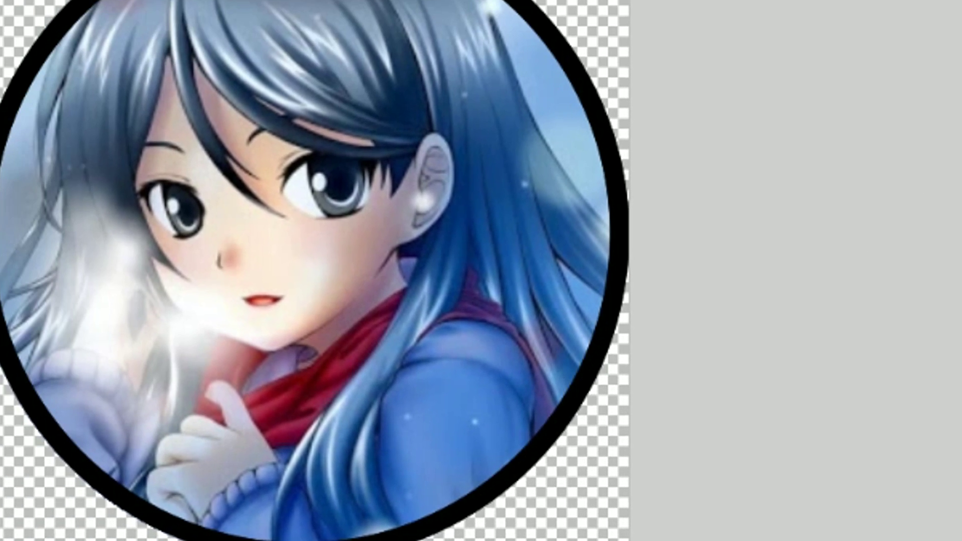
double_click(827, 281)
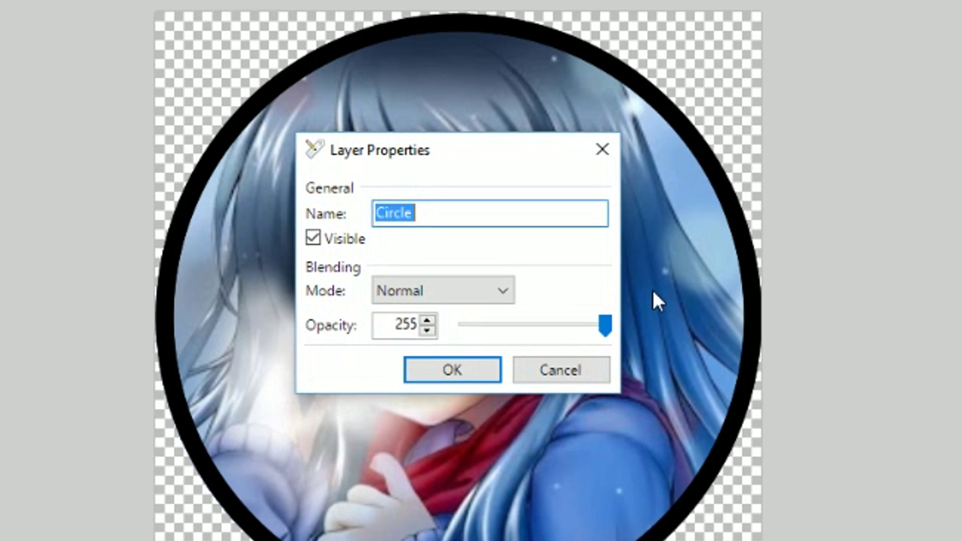
key("End")
type("effe")
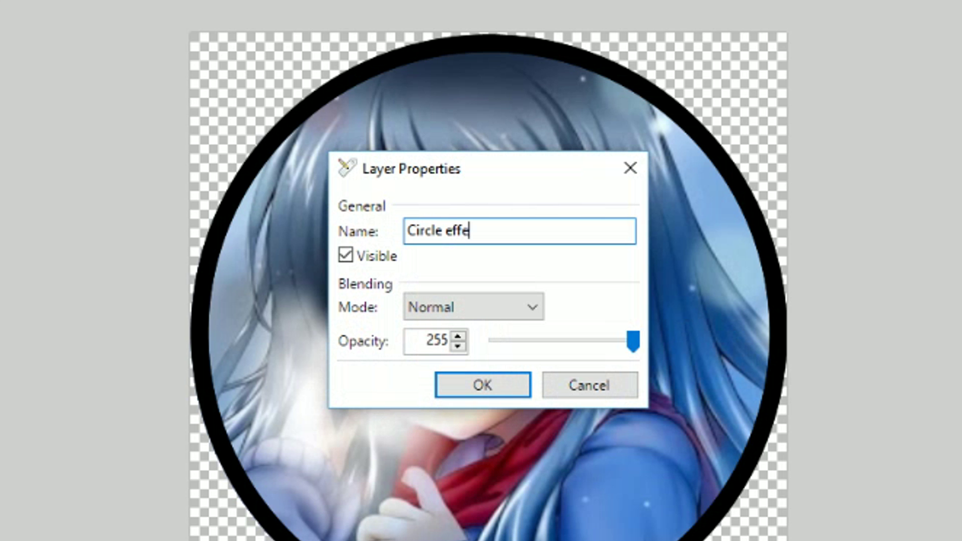
key("Return")
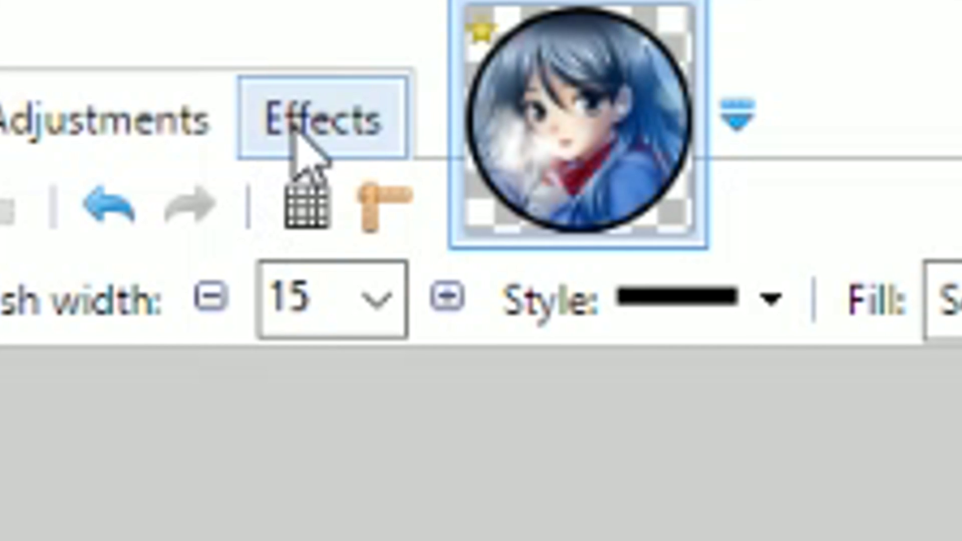
Apply Glow with radius 16, then duplicate and merge down to double it.
left_click(188, 24)
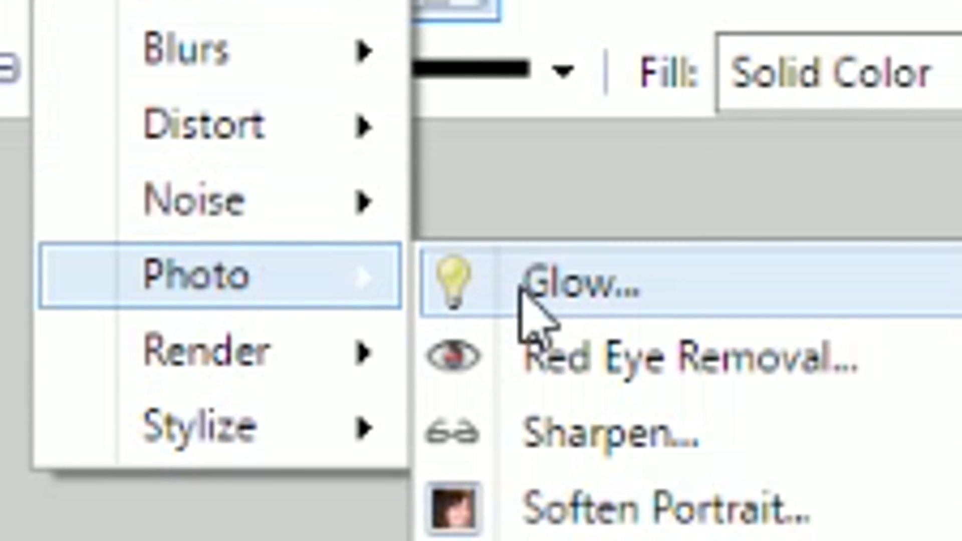
left_click(766, 313)
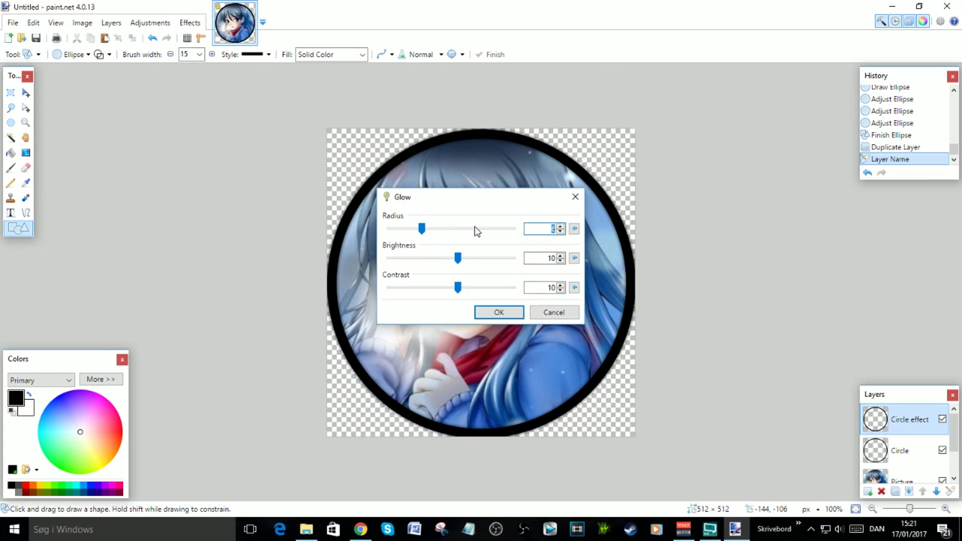
left_click_drag(476, 229, 491, 229)
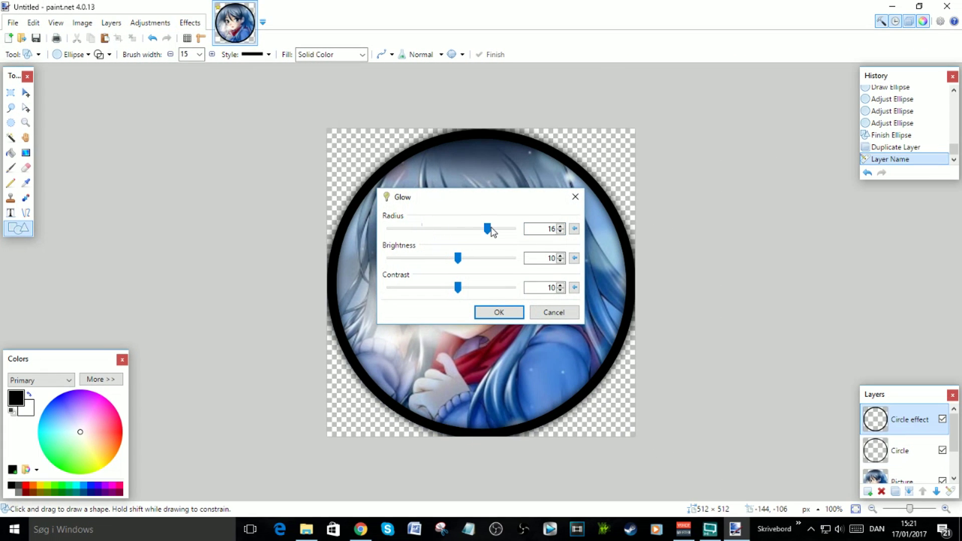
left_click(498, 312)
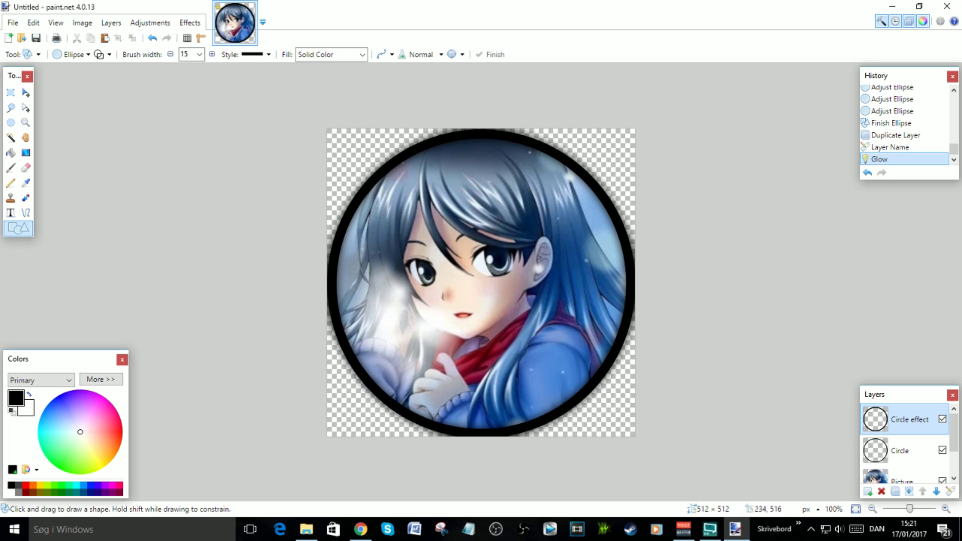
left_click(895, 492)
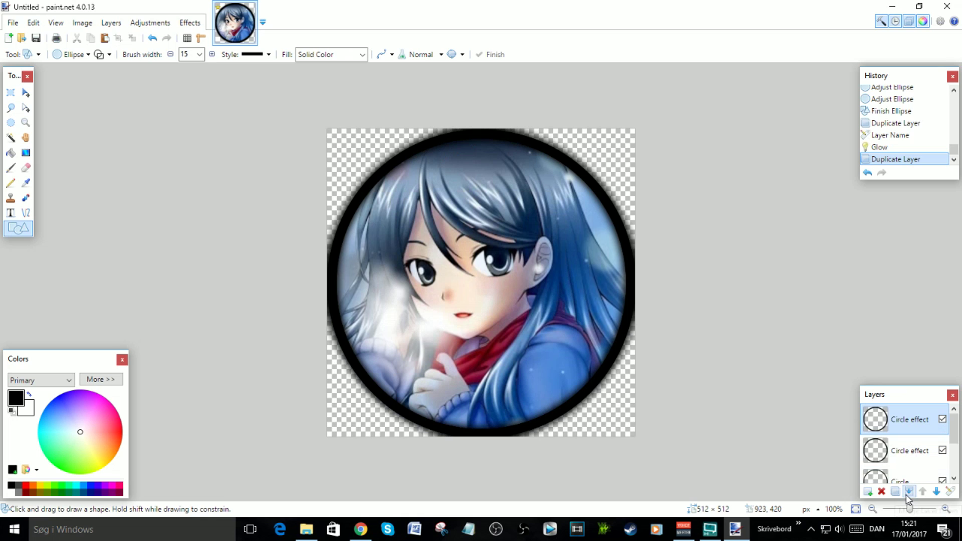
left_click(909, 492)
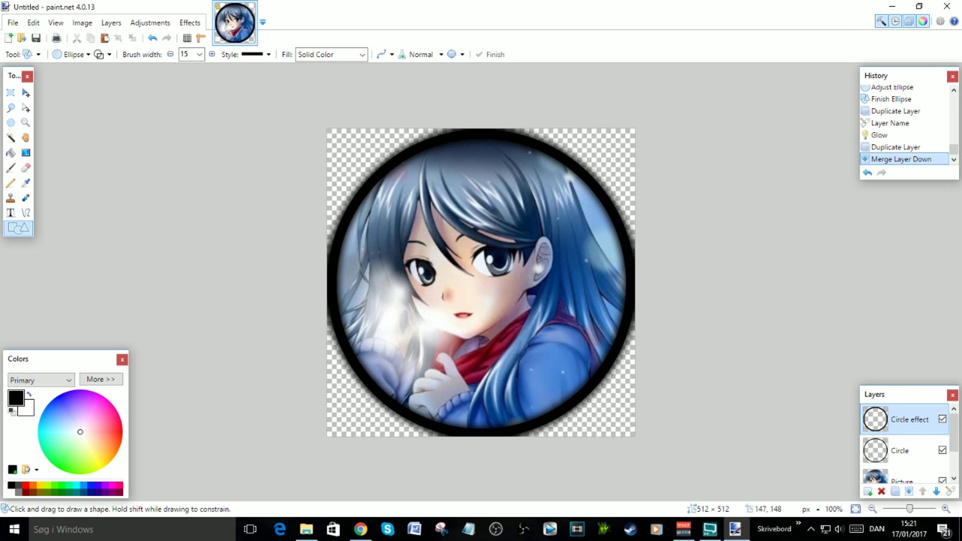
left_click(909, 453)
Magic-wand the black ring and erase that area from the Circle effect layer.
left_click(11, 137)
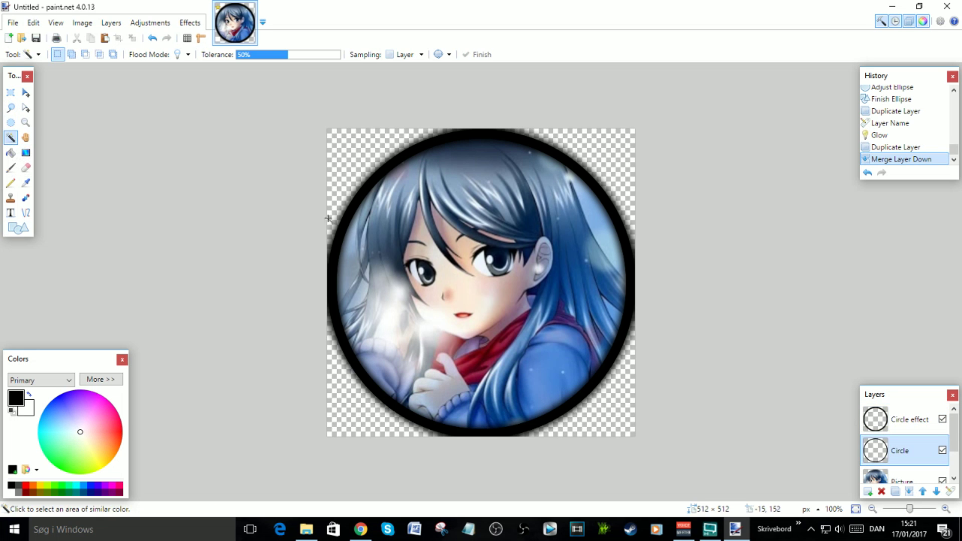
left_click(346, 214)
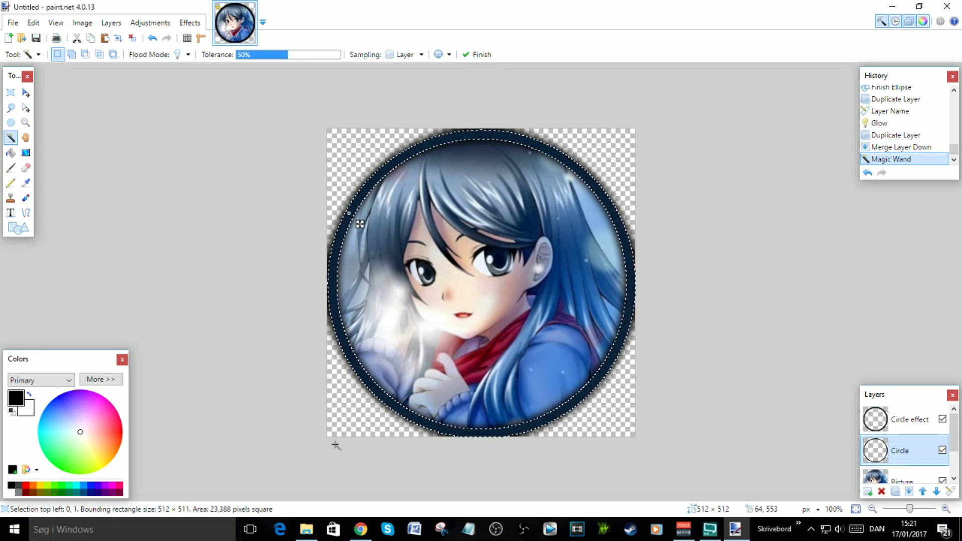
left_click(905, 426)
key("Delete")
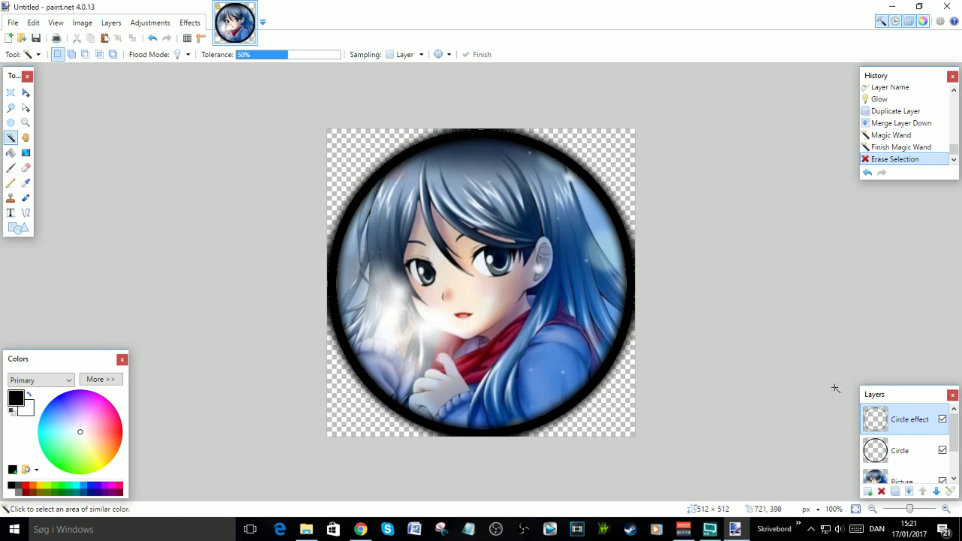
left_click(942, 450)
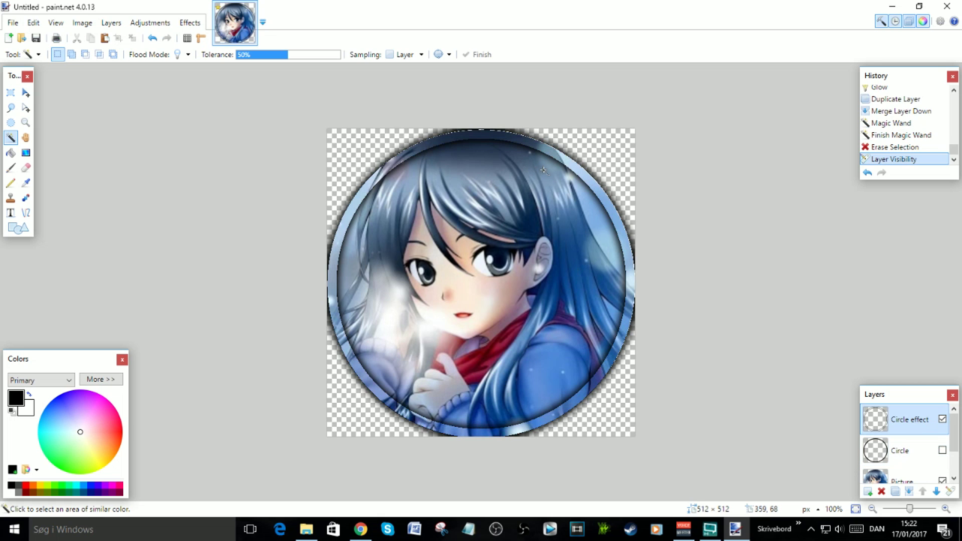
left_click(942, 451)
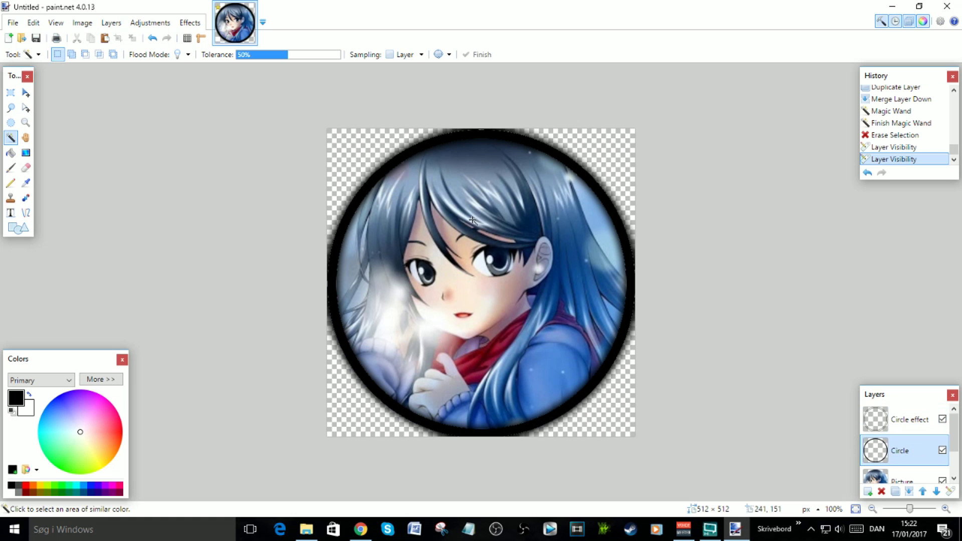
Erase the glow outside the ring, including the bottom-right corner, and hide the Circle layer.
left_click(350, 161)
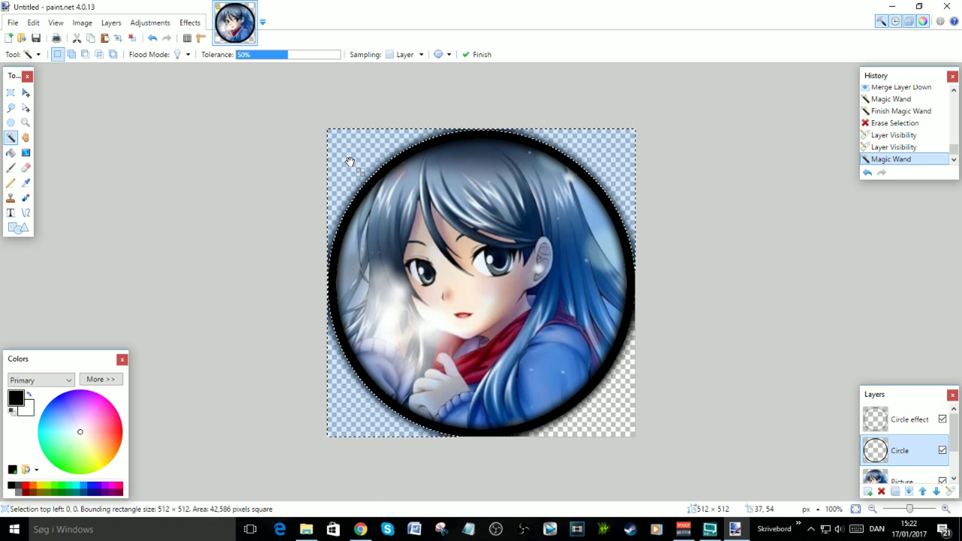
left_click(906, 420)
key("Delete")
left_click(903, 453)
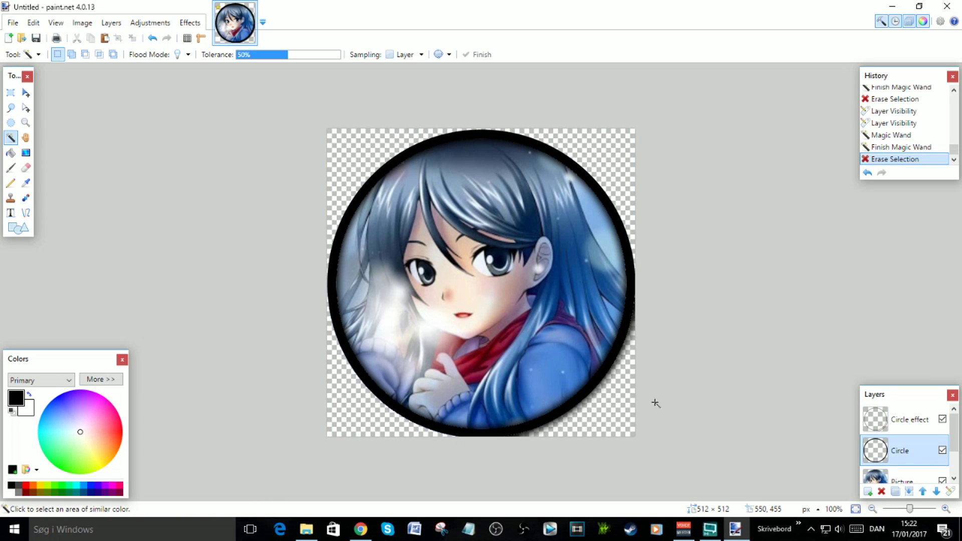
left_click(616, 417)
left_click(888, 423)
key("Delete")
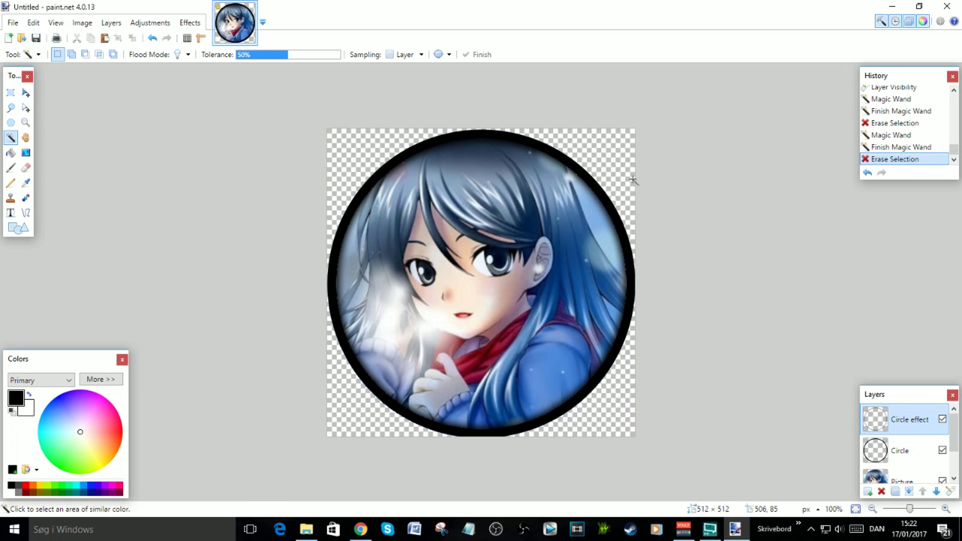
left_click(942, 449)
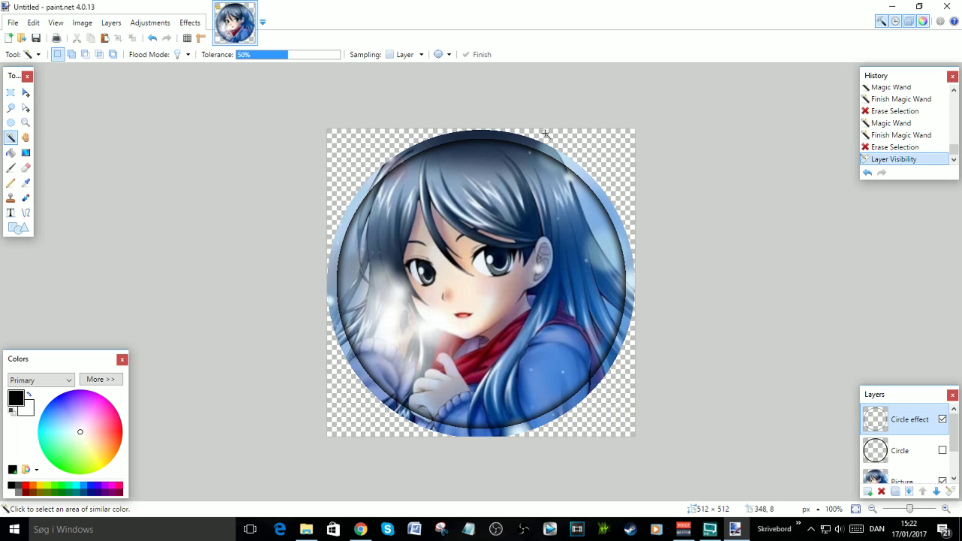
Save the round avatar as PNG named Test.png, accepting default settings and flattening the layers.
left_click(13, 23)
left_click(36, 121)
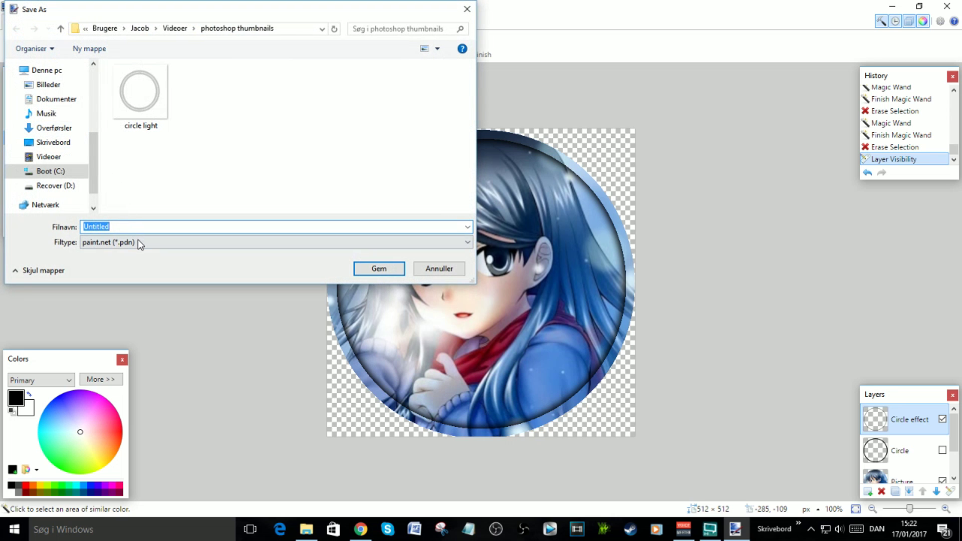
left_click(140, 243)
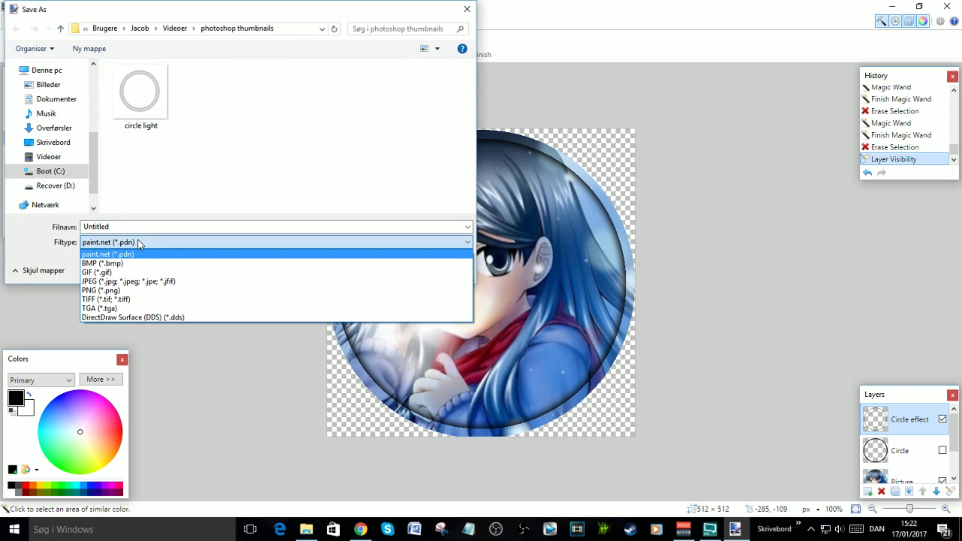
left_click(125, 290)
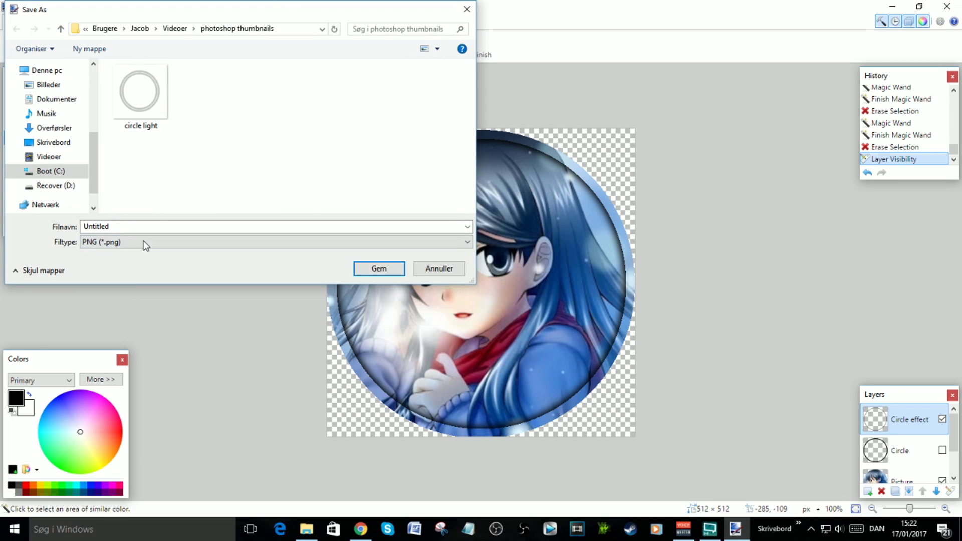
double_click(161, 226)
type("Test")
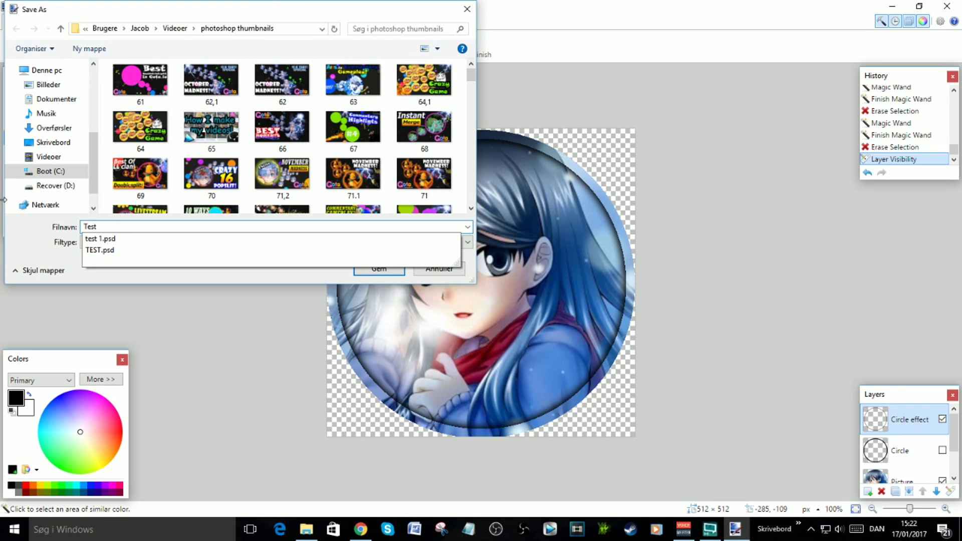
key("Return")
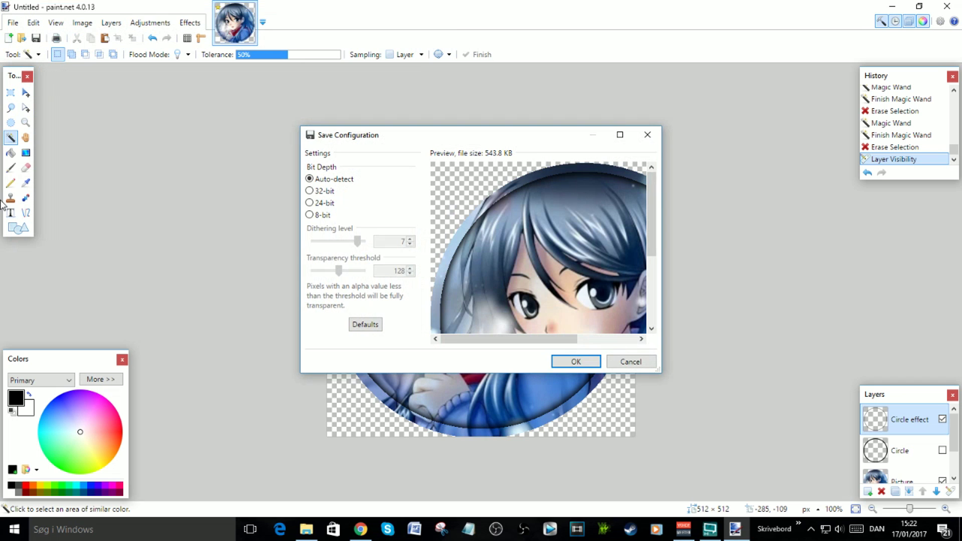
left_click(575, 362)
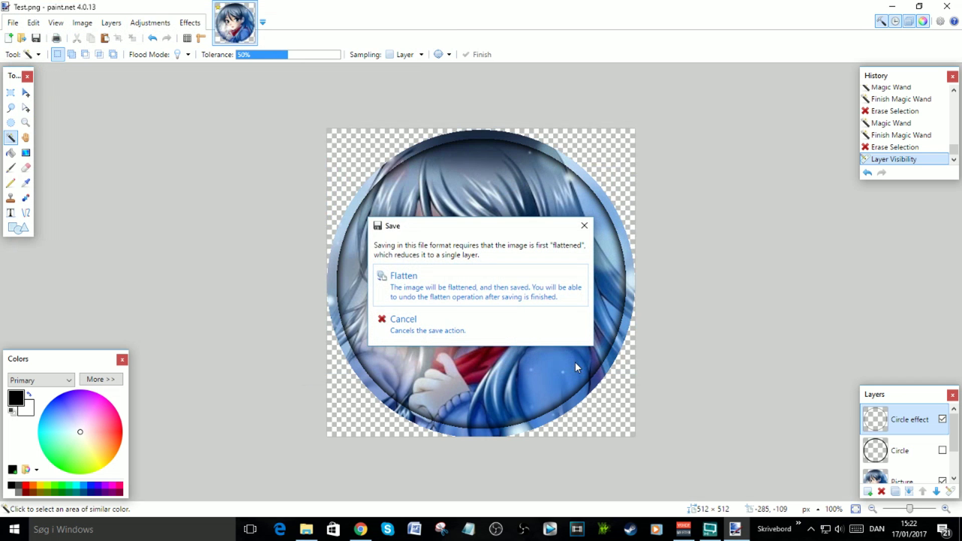
left_click(509, 287)
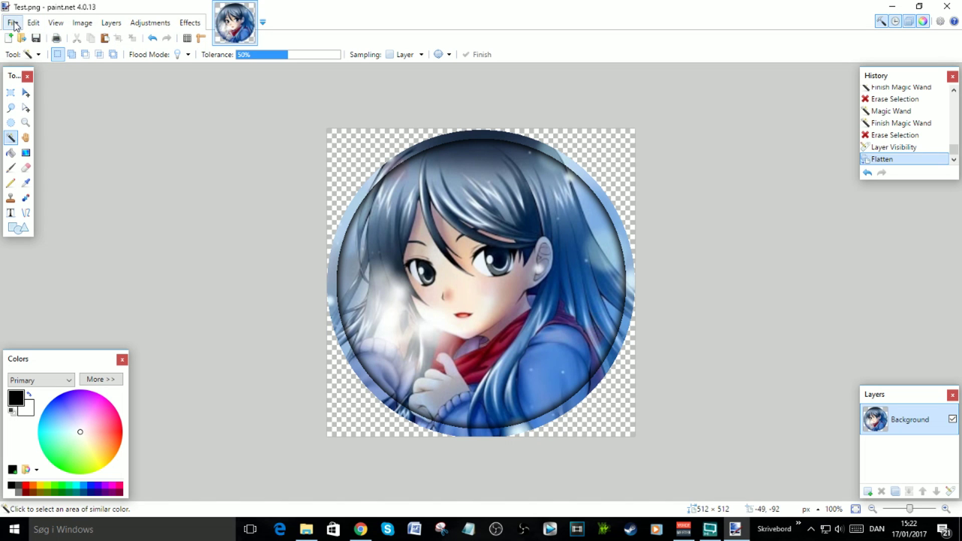
Draw a filled light-blue ellipse spanning the whole yato2 canvas.
left_click(33, 23)
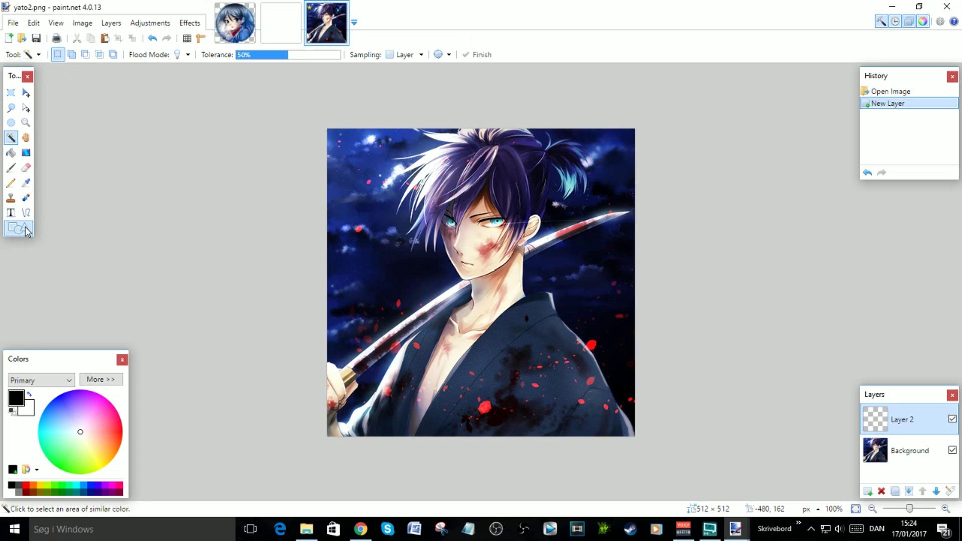
left_click(22, 228)
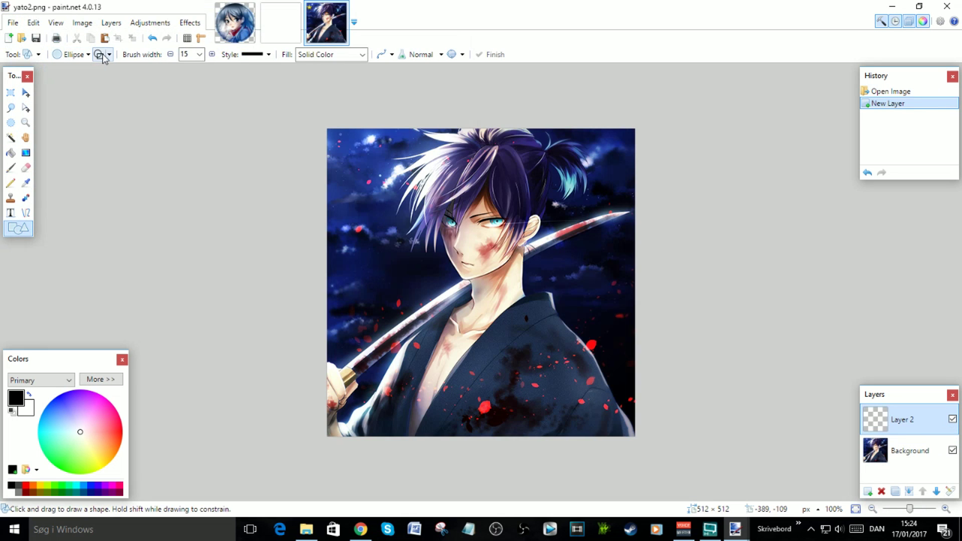
left_click(104, 56)
left_click(133, 91)
mouse_move(327, 129)
left_mouse_down()
mouse_move(397, 187)
mouse_move(622, 444)
mouse_move(631, 436)
left_mouse_up()
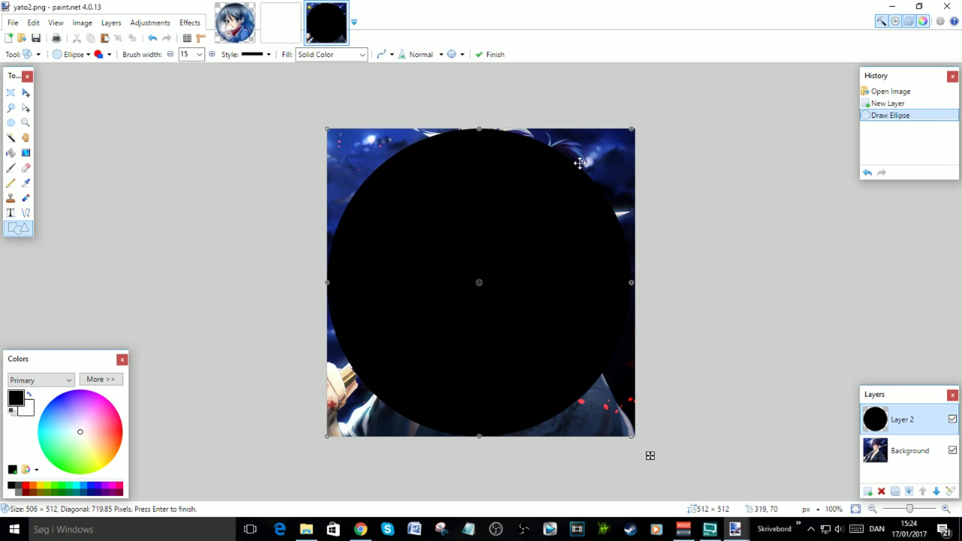
left_click(65, 421)
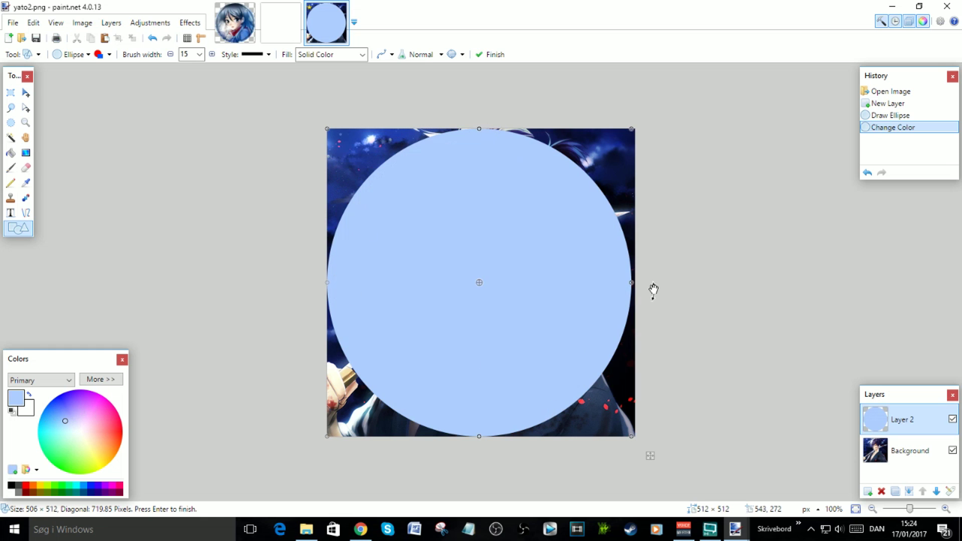
left_click_drag(632, 282, 635, 282)
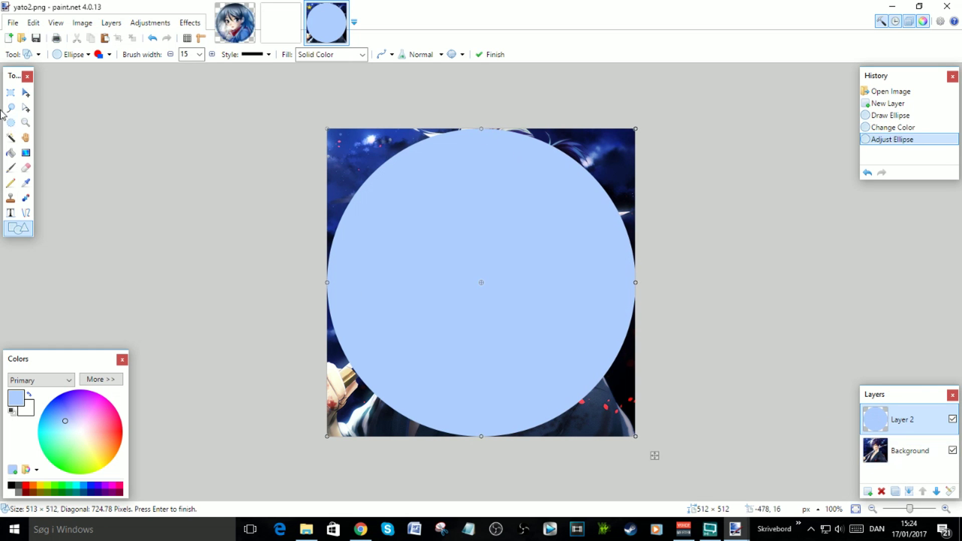
Magic Wand and delete the four Background corners outside the circle, then delete the ellipse layer.
left_click(11, 138)
left_click(346, 164)
key("Delete")
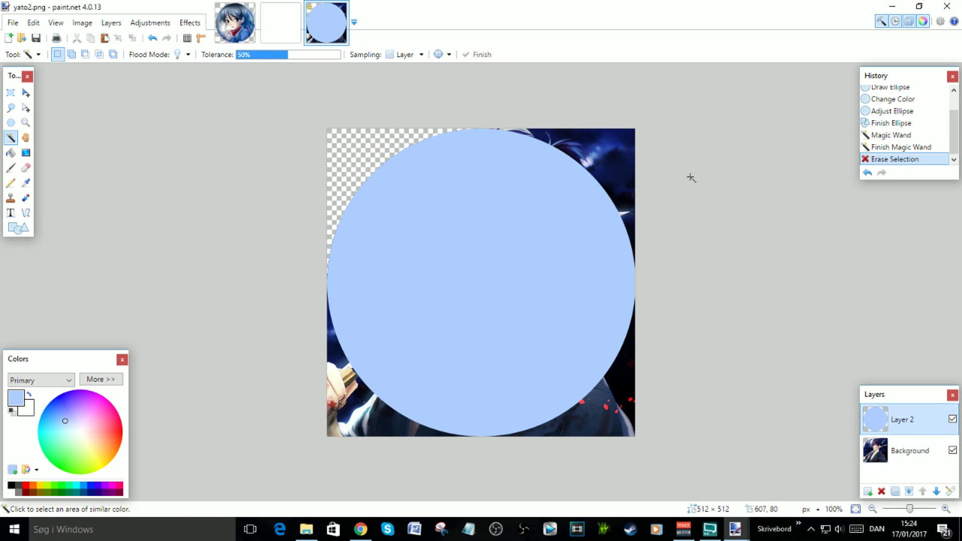
left_click(619, 146)
key("Delete")
left_click(625, 393)
key("Delete")
left_click(432, 409)
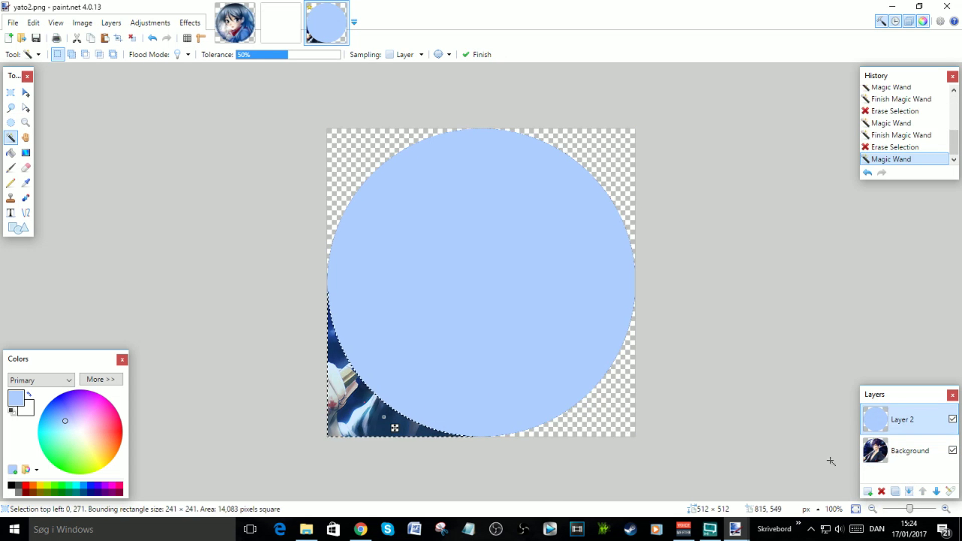
key("Delete")
left_click(881, 491)
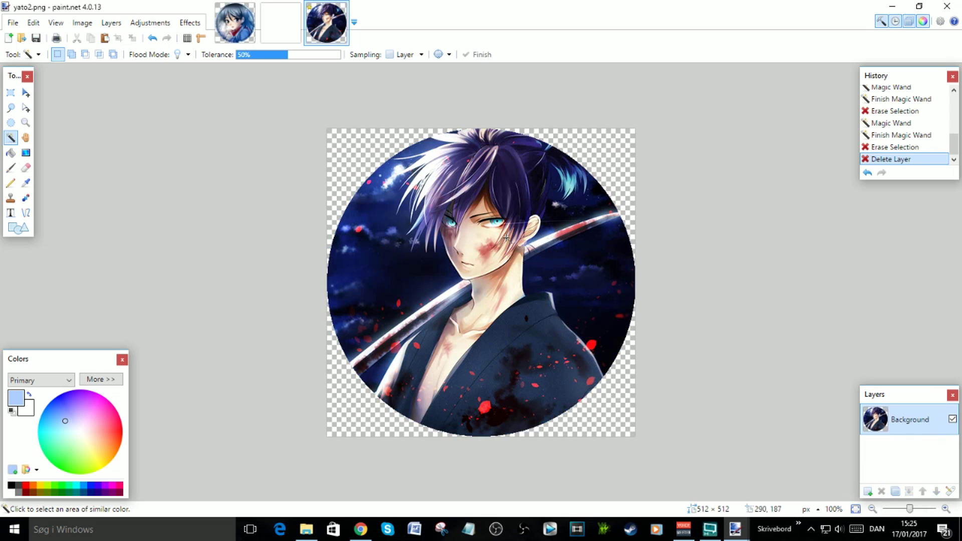
On a new layer, draw a black ellipse ring fitted around the round picture.
left_click(868, 491)
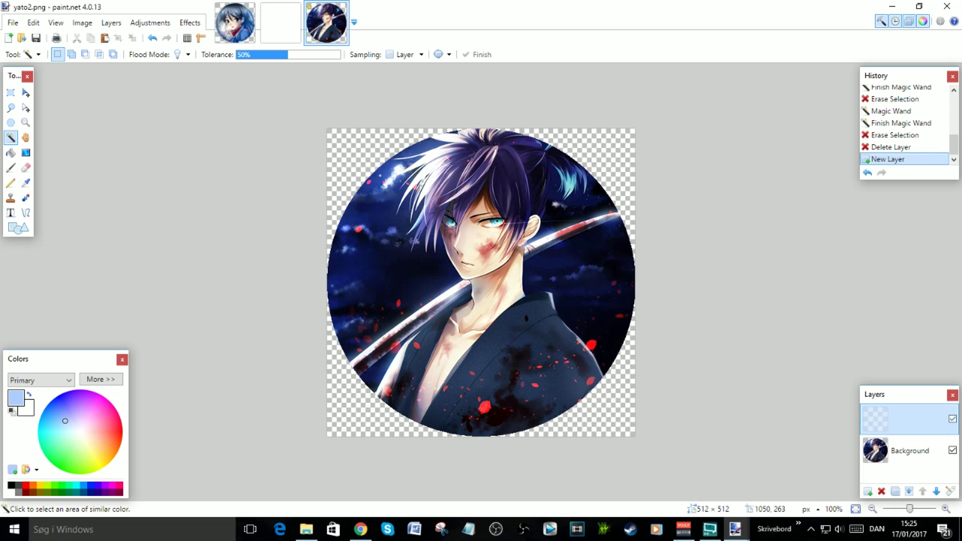
key("o")
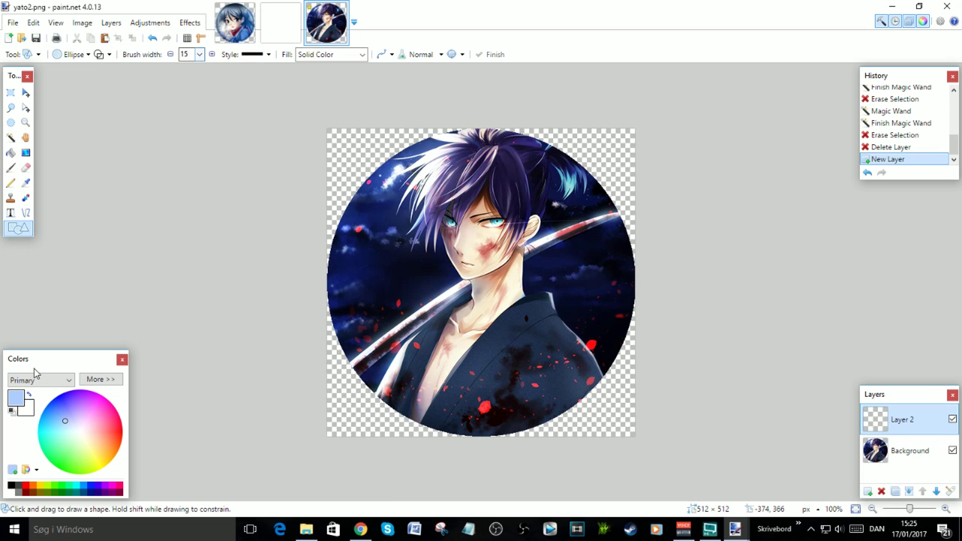
key("d")
left_click_drag(328, 132, 630, 431)
left_click_drag(329, 133, 332, 133)
left_click_drag(329, 282, 332, 282)
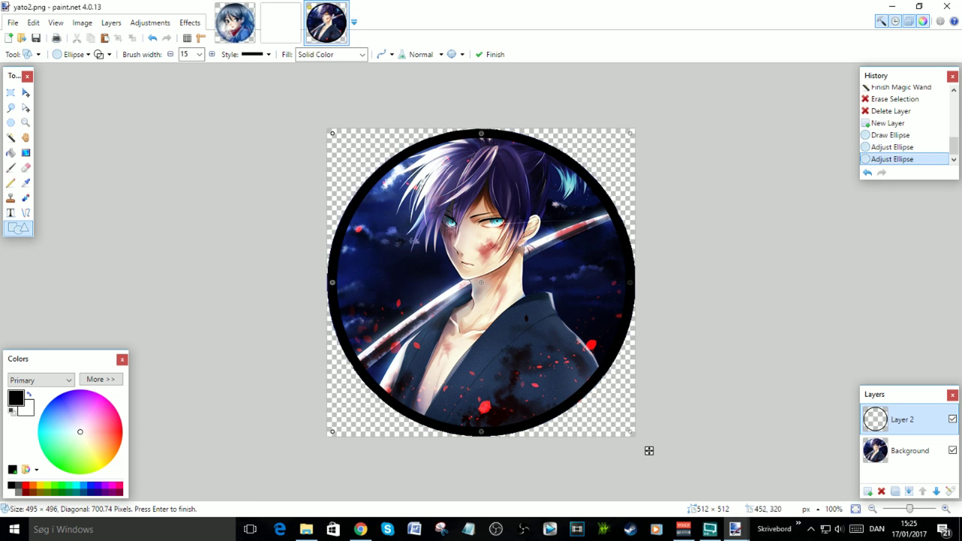
Duplicate the ring layer, apply Photo > Glow, then duplicate and merge down to strengthen it.
left_click(896, 493)
left_click(189, 22)
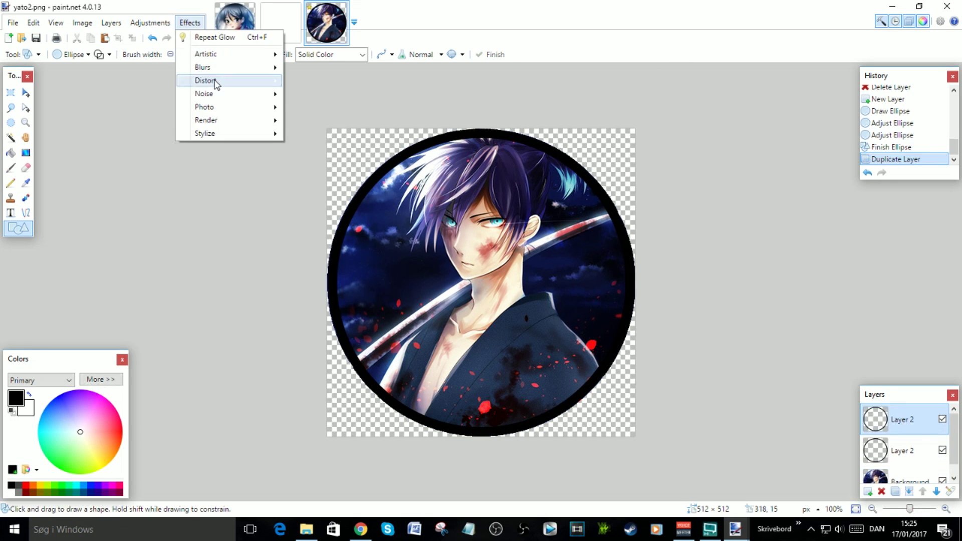
left_click(305, 105)
left_click(498, 311)
left_click(896, 492)
left_click(909, 491)
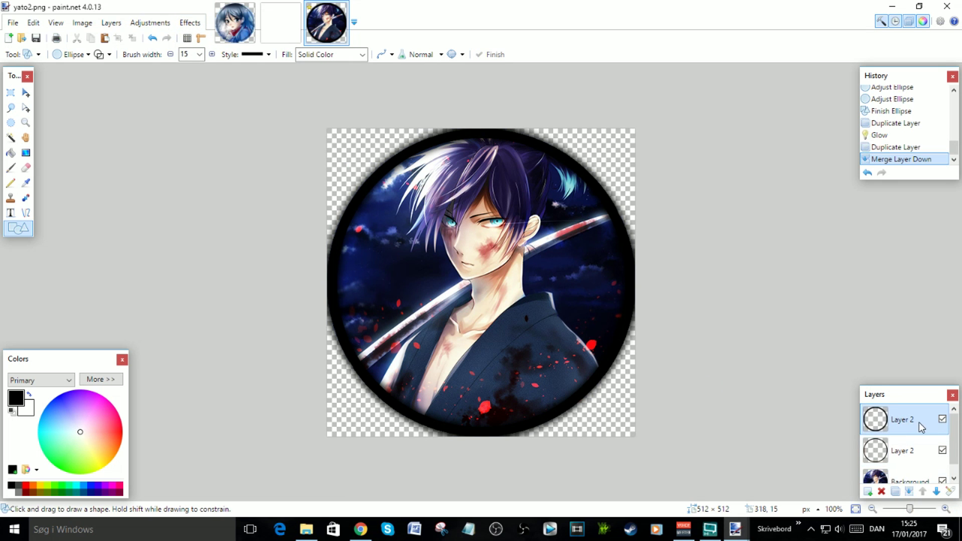
Delete the glow outside the circle on both ring layers and hide the solid black ring layer.
left_click(902, 450)
left_click(361, 191)
key("s")
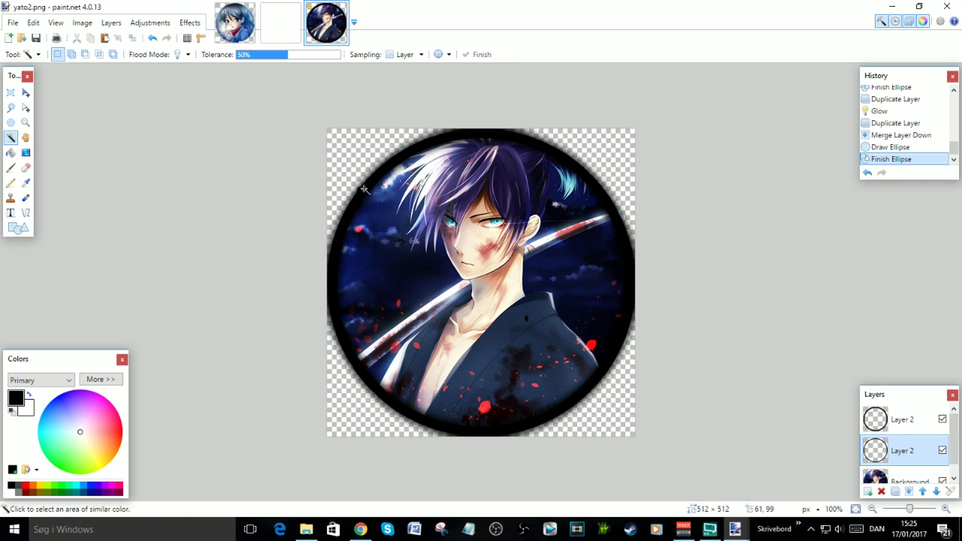
left_click(361, 191)
left_click(902, 420)
key("Delete")
left_click(910, 456)
left_click(619, 161)
key("Delete")
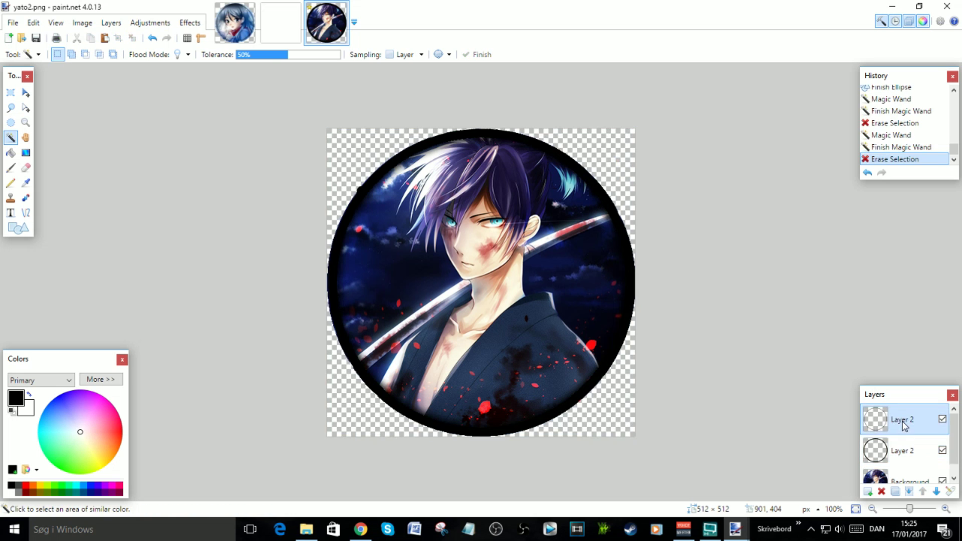
left_click(943, 450)
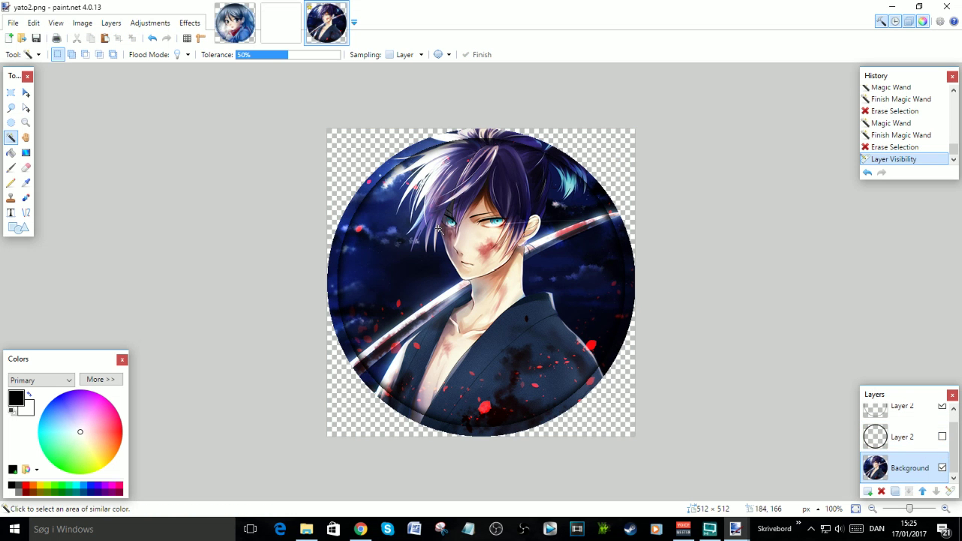